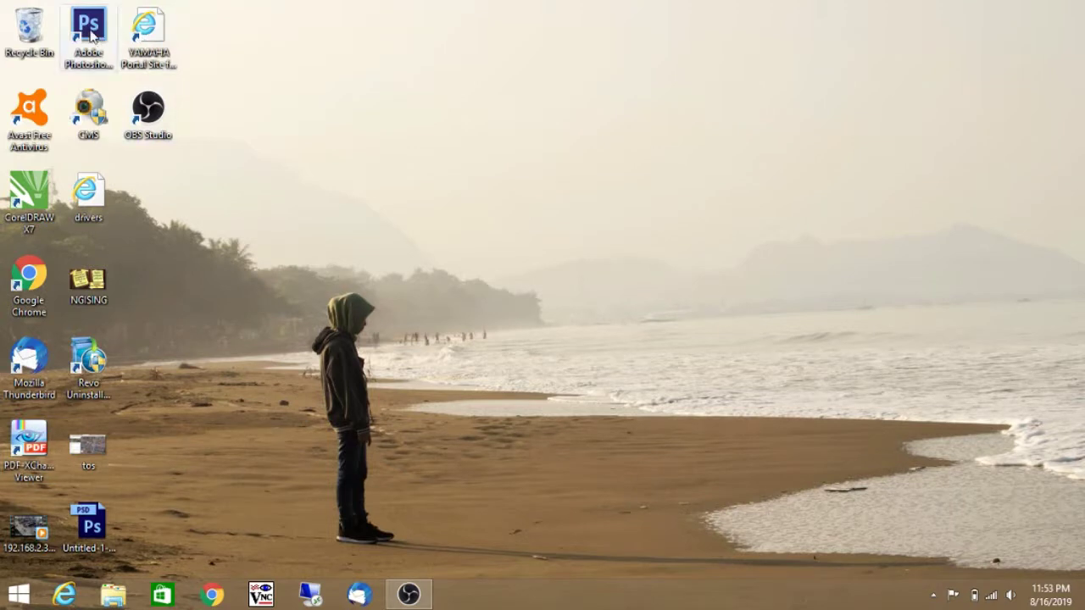
Launch Adobe Photoshop and start creating a new document.
double_click(88, 28)
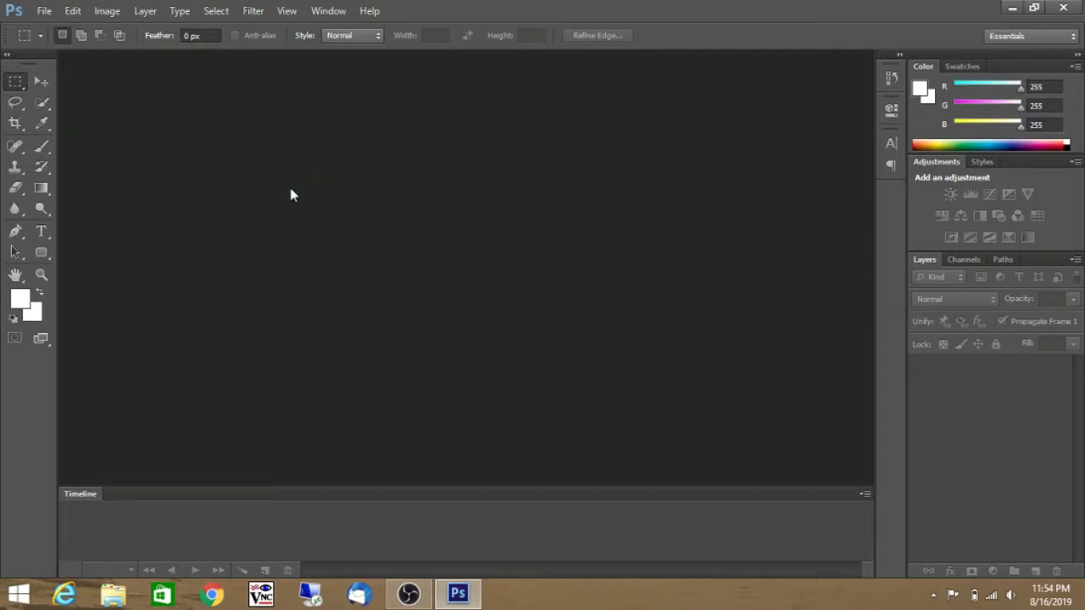
left_click(42, 10)
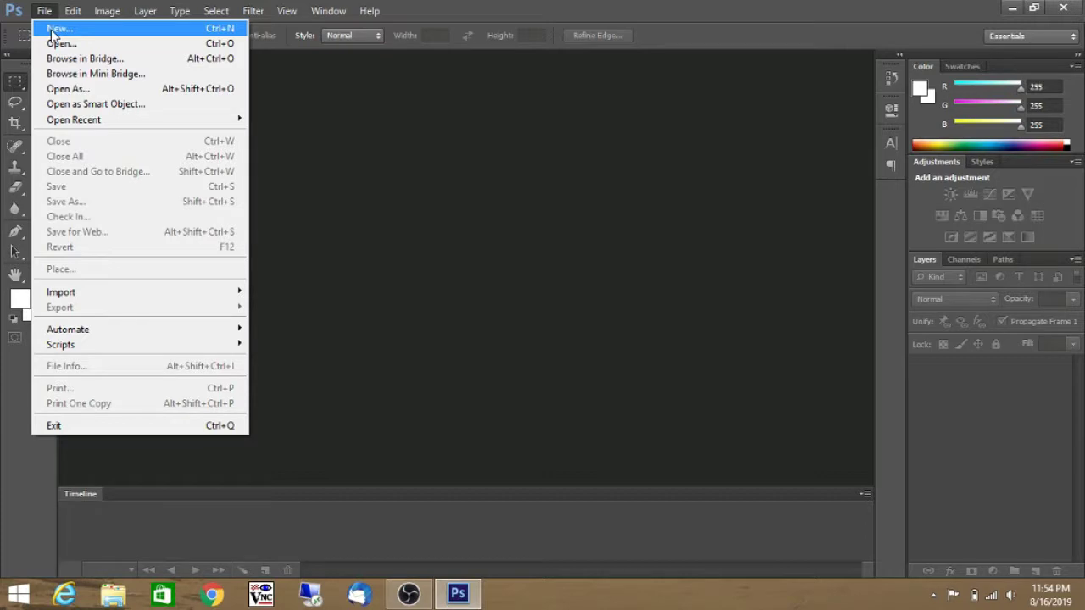
left_click(654, 11)
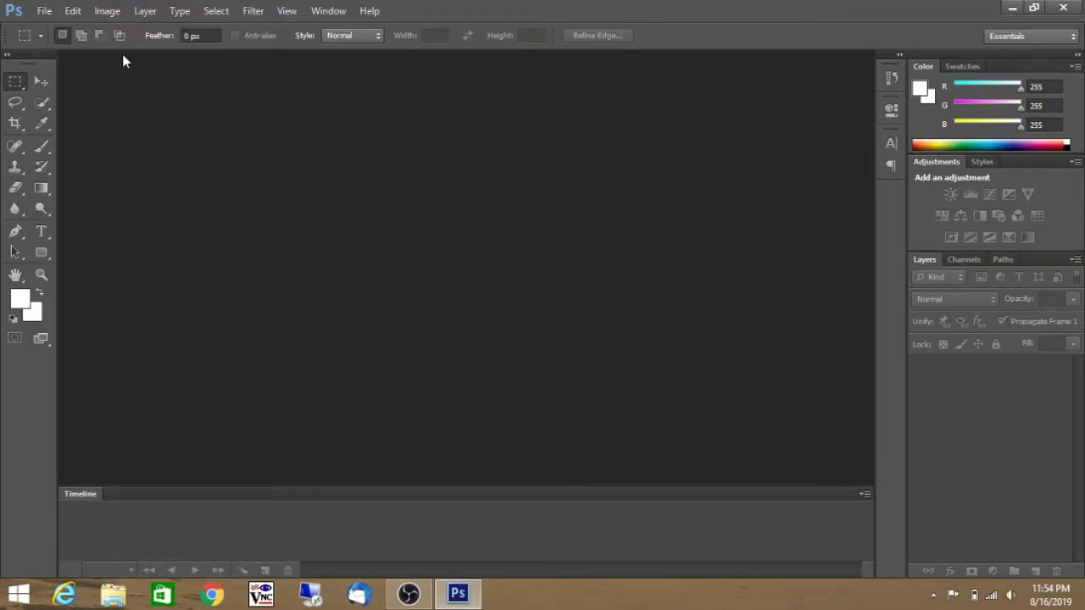
left_click(44, 11)
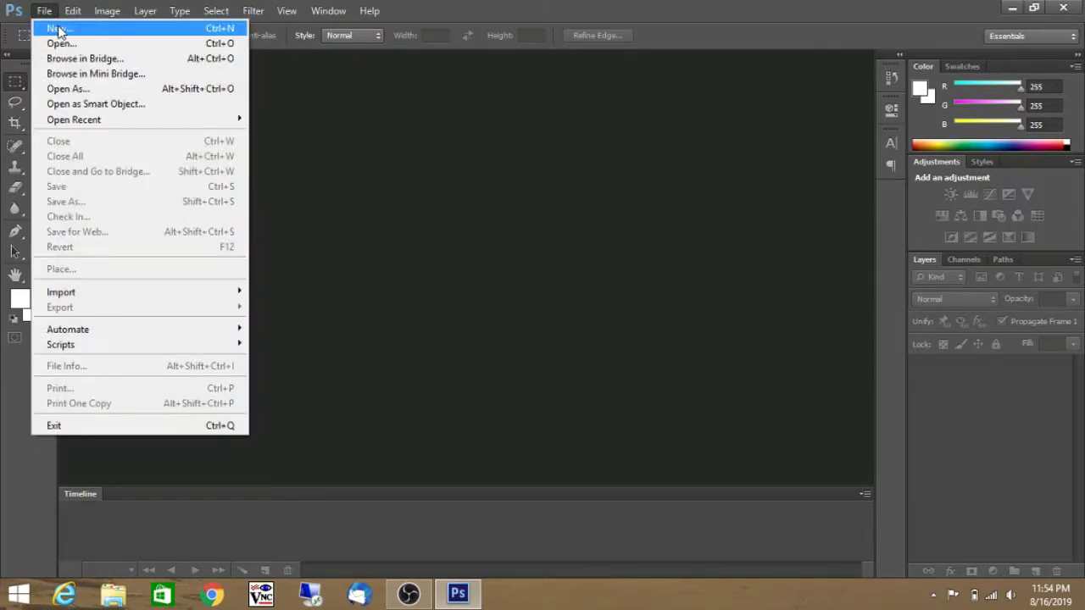
left_click(58, 29)
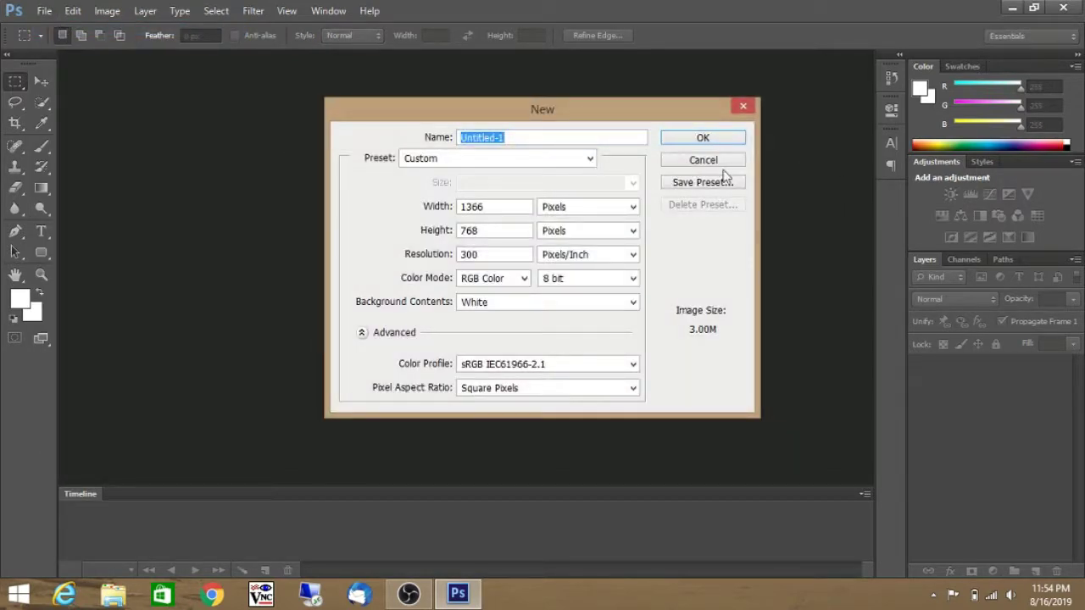
Set up the new document as International Paper A4 with CMYK Color mode at 16 bit.
left_click(490, 158)
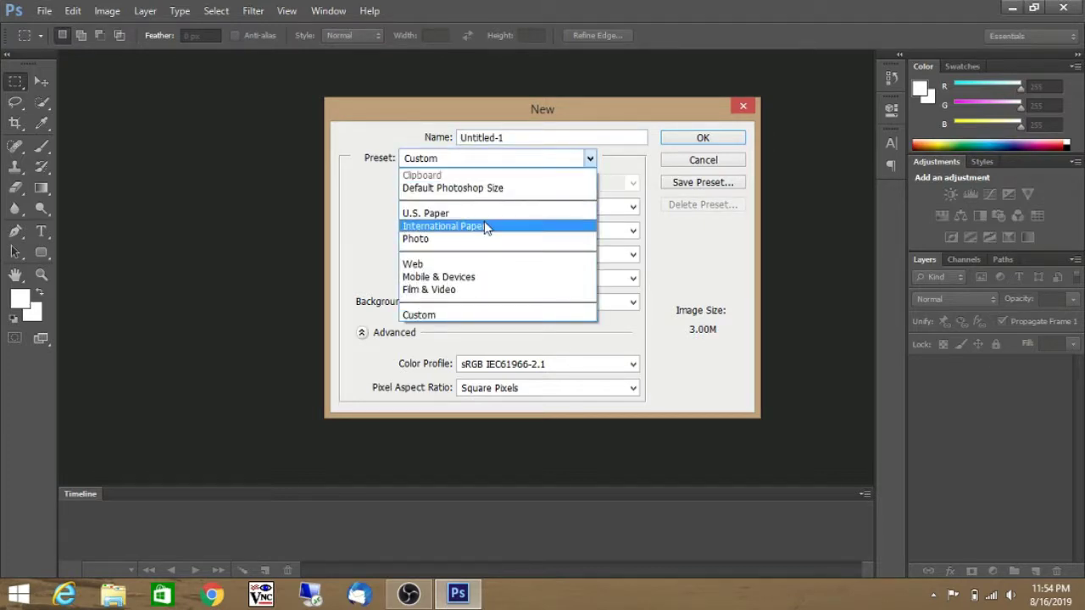
left_click(486, 227)
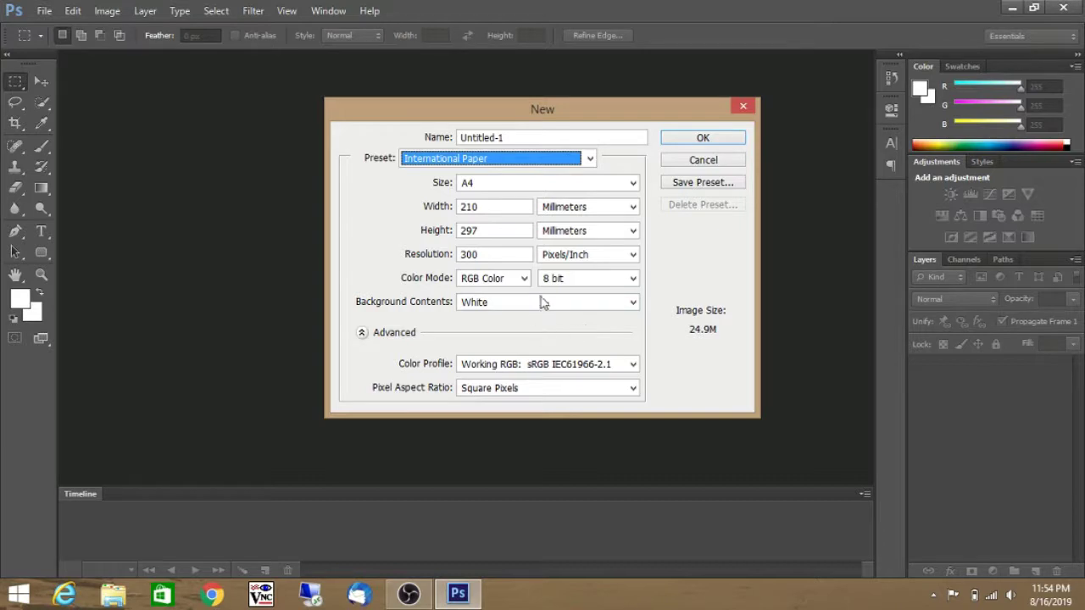
left_click(508, 283)
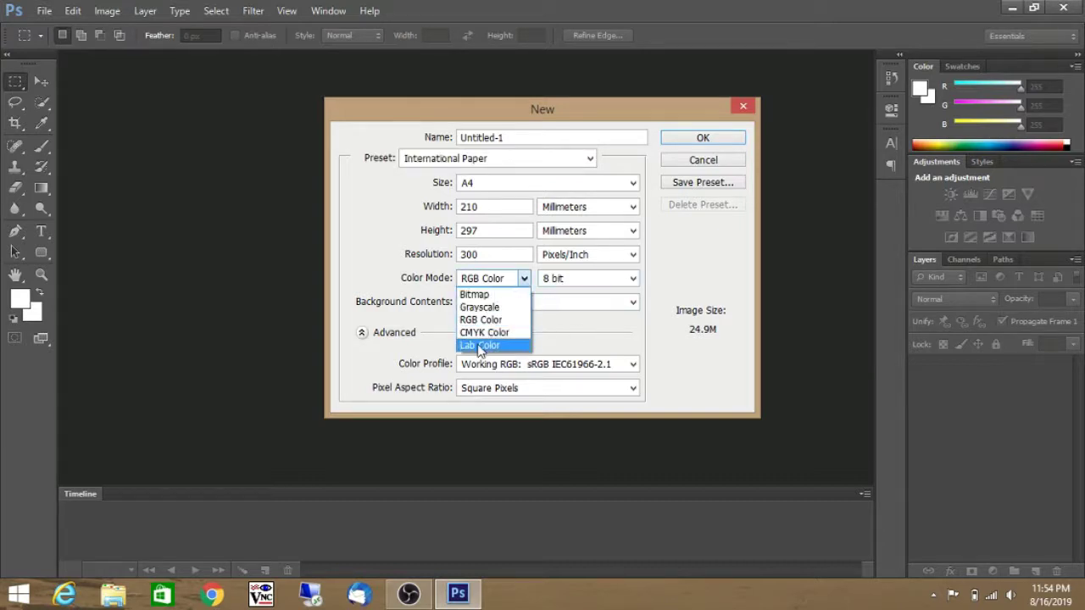
left_click(481, 334)
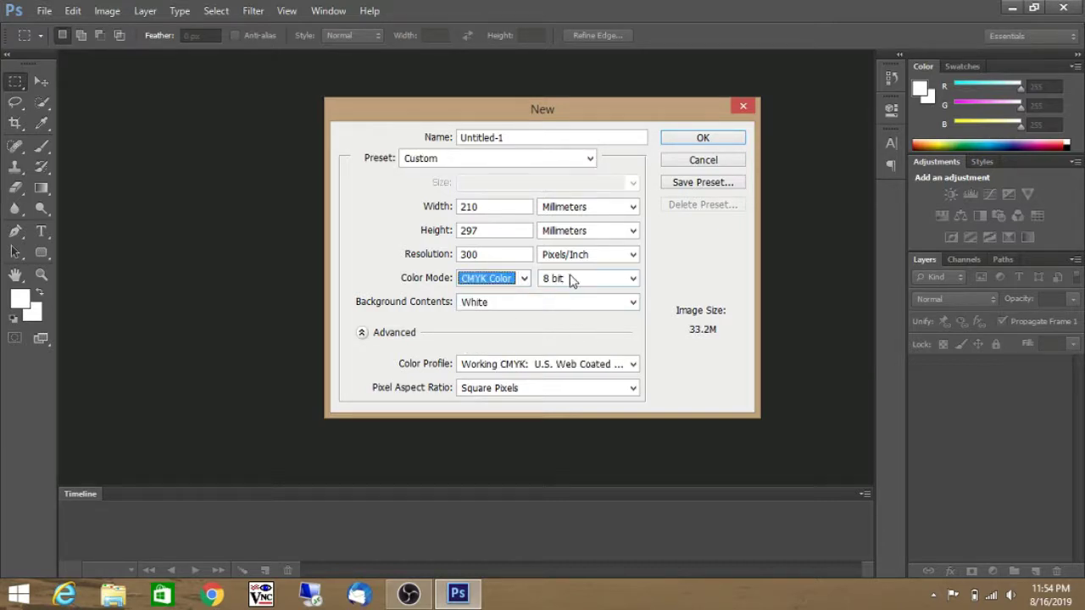
left_click(570, 281)
left_click(571, 320)
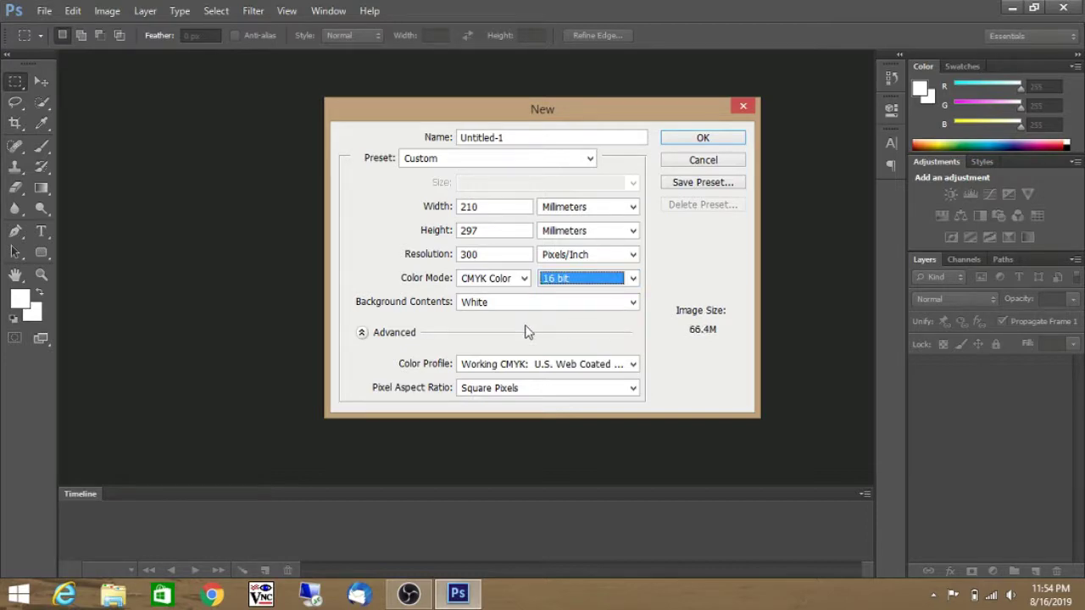
Switch the new document's size units to centimeters and create it with the working CMYK color profile.
left_click(609, 209)
left_click(585, 248)
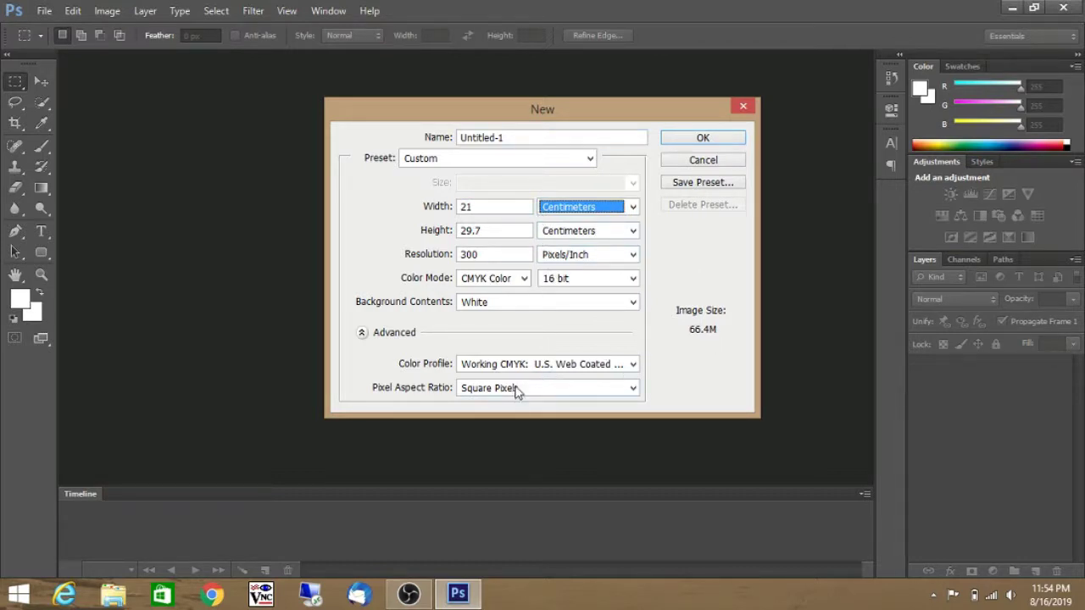
left_click(557, 365)
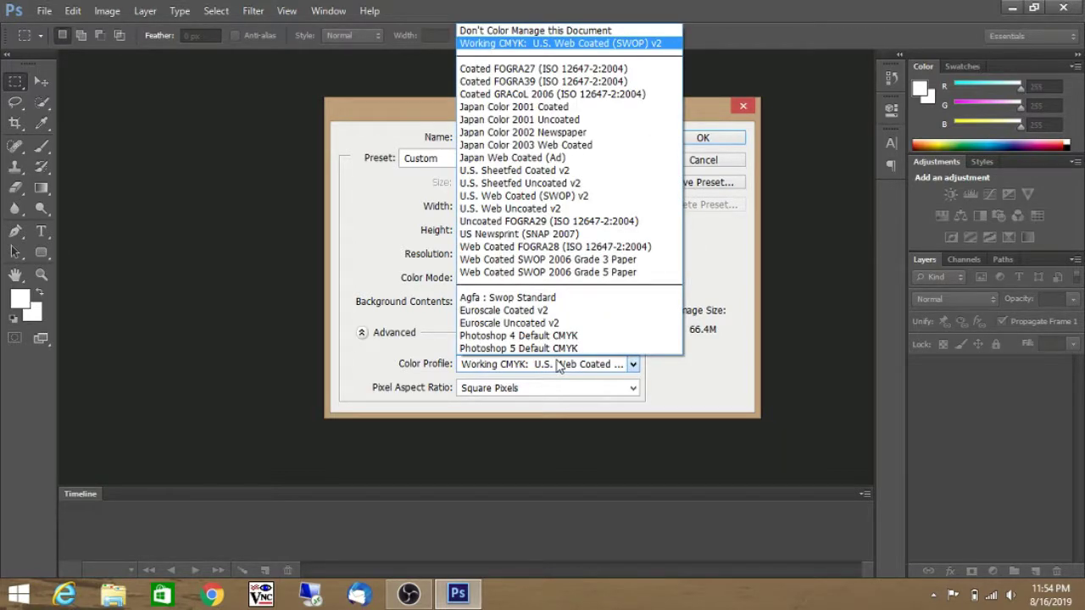
left_click(559, 364)
left_click(702, 138)
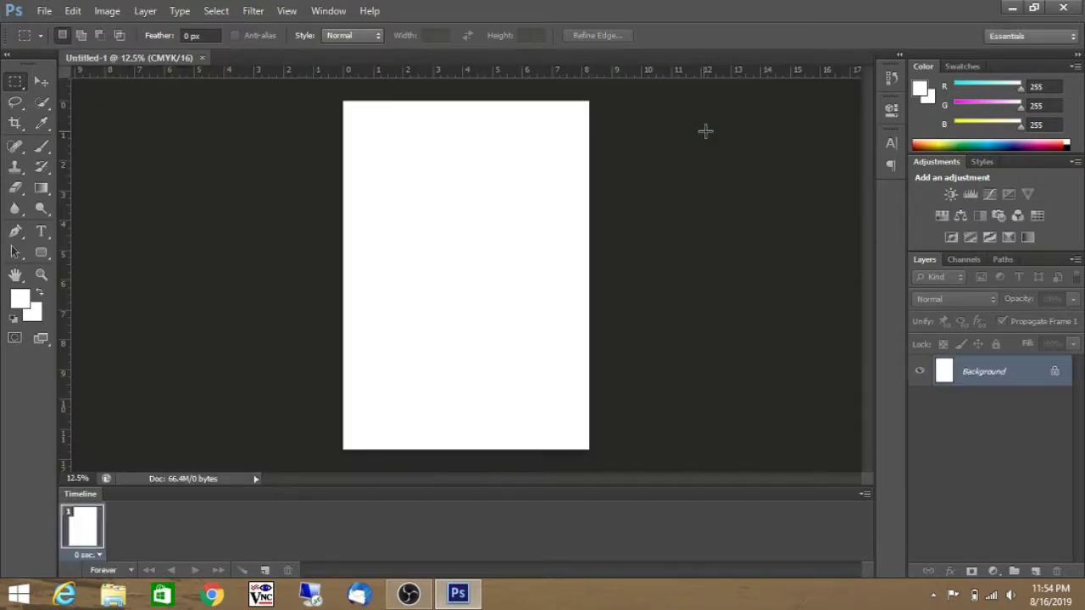
Close the Timeline and rotate the canvas 90° counter-clockwise into landscape orientation.
left_click(863, 495)
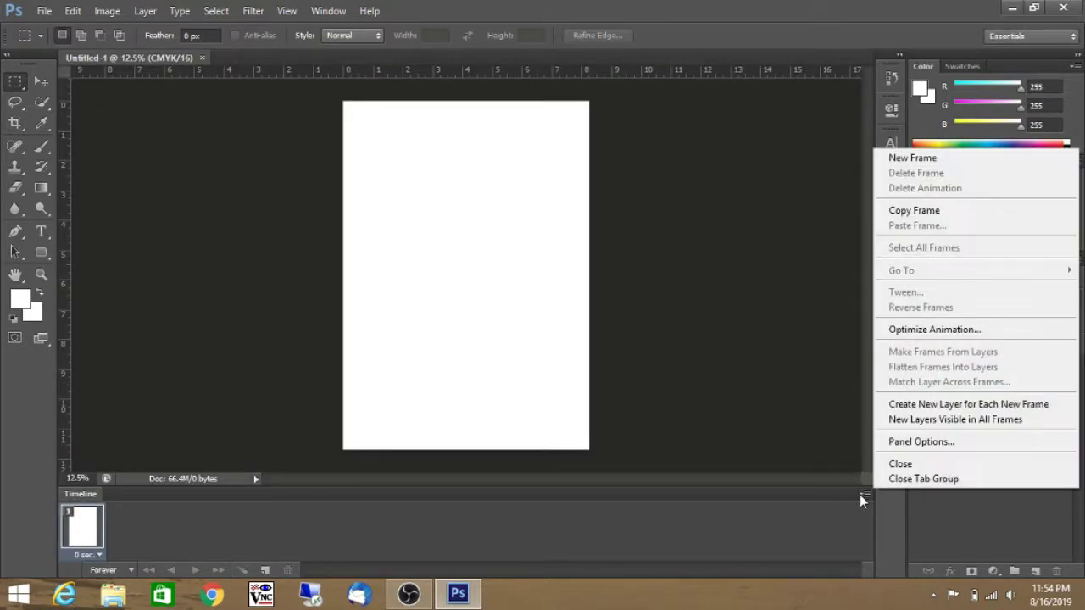
left_click(887, 479)
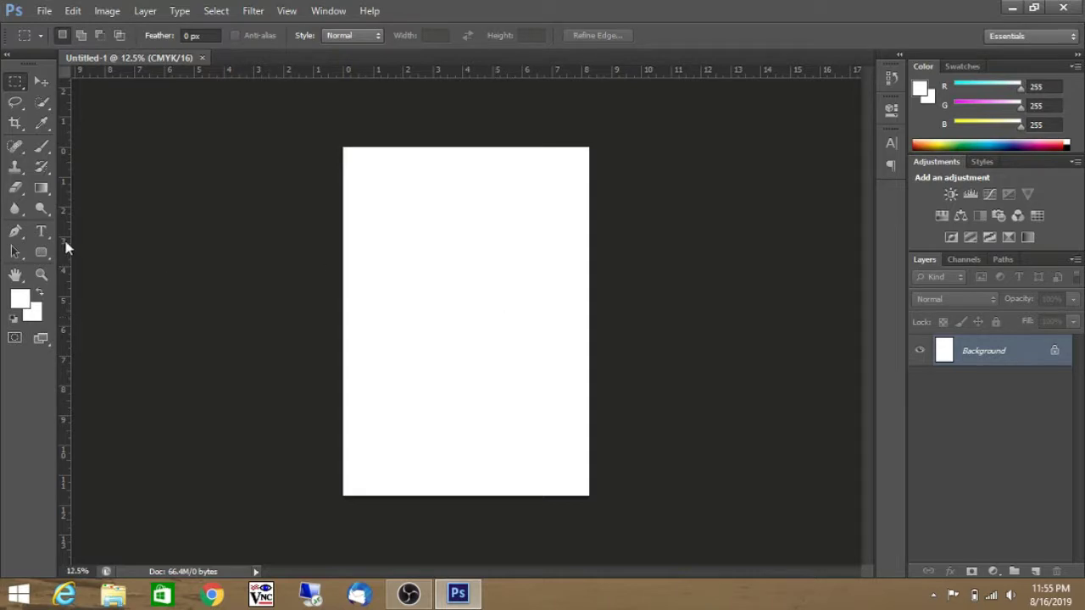
left_click(73, 10)
mouse_move(134, 11)
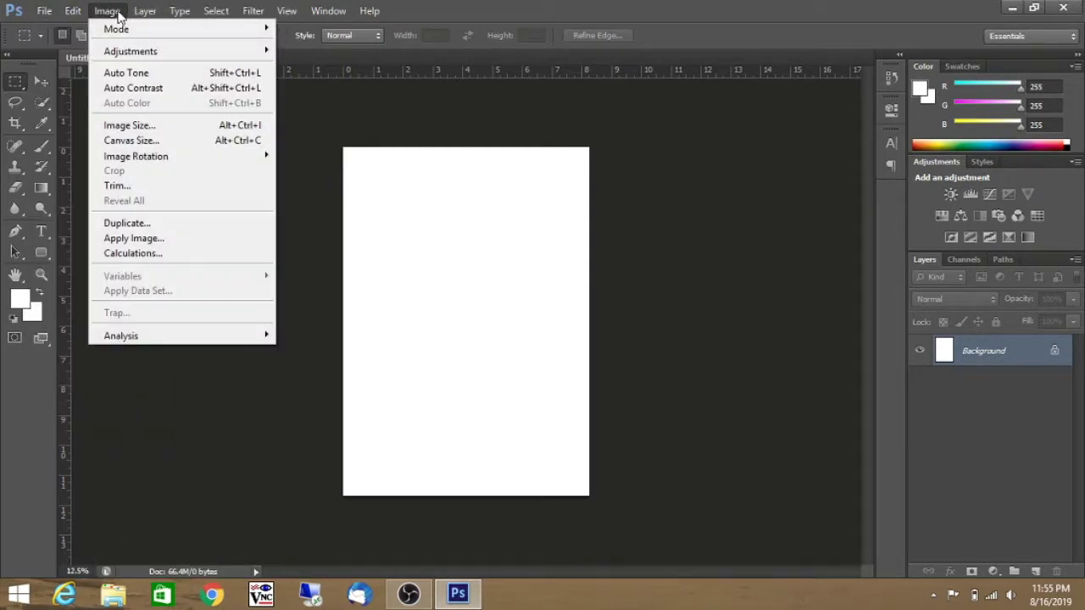
mouse_move(226, 166)
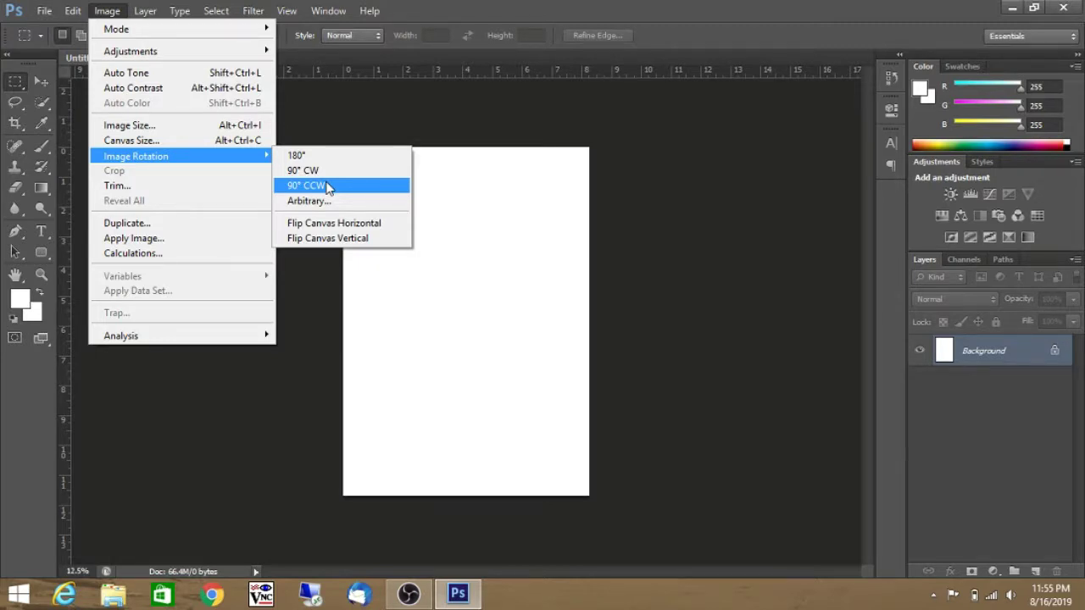
left_click(327, 186)
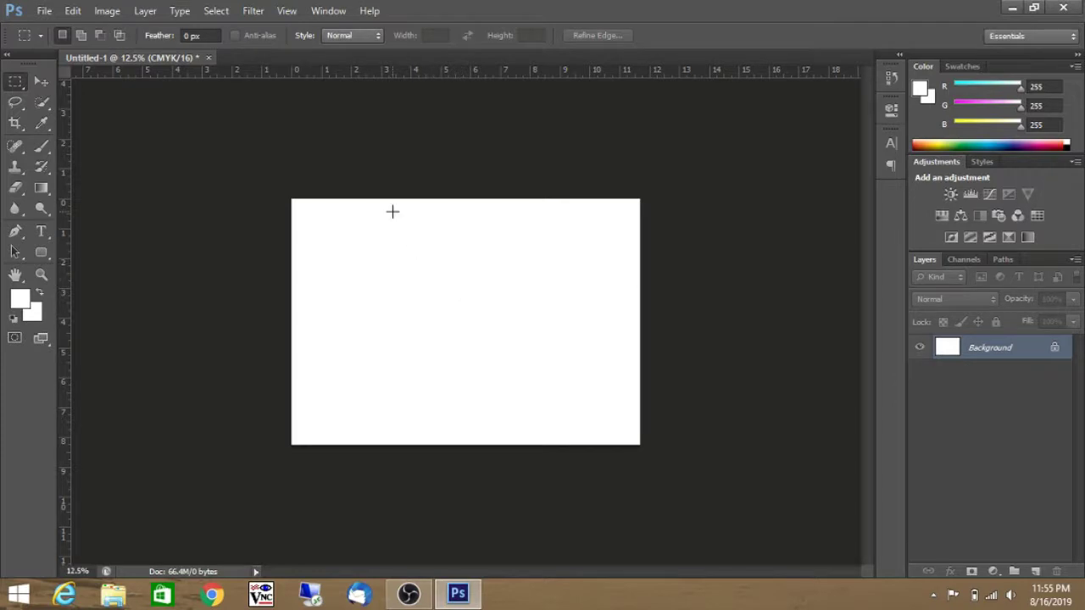
Change the ruler units to centimeters.
key("ctrl+plus")
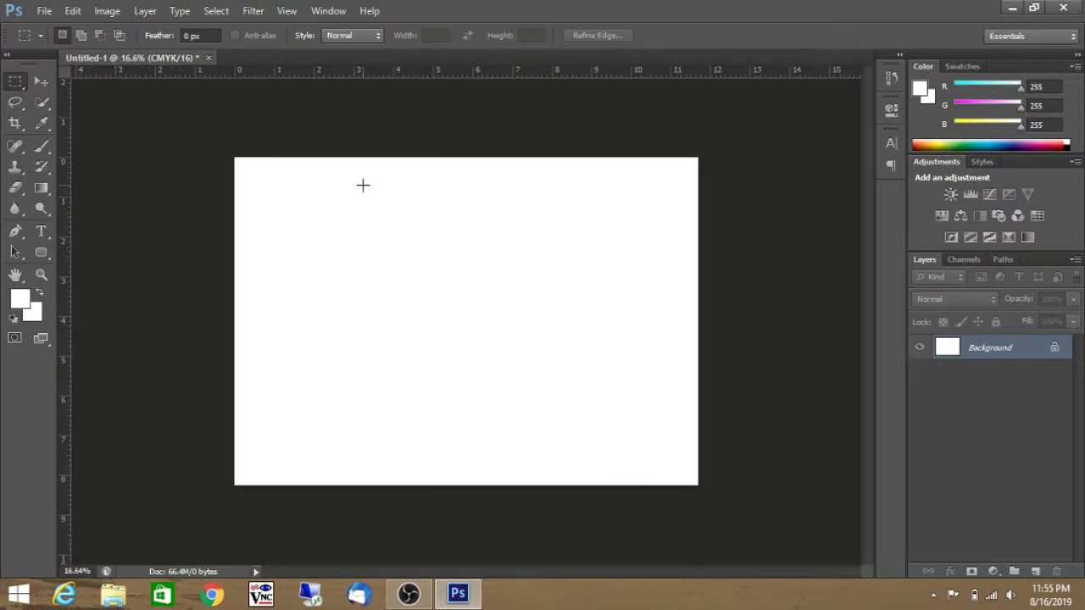
right_click(321, 68)
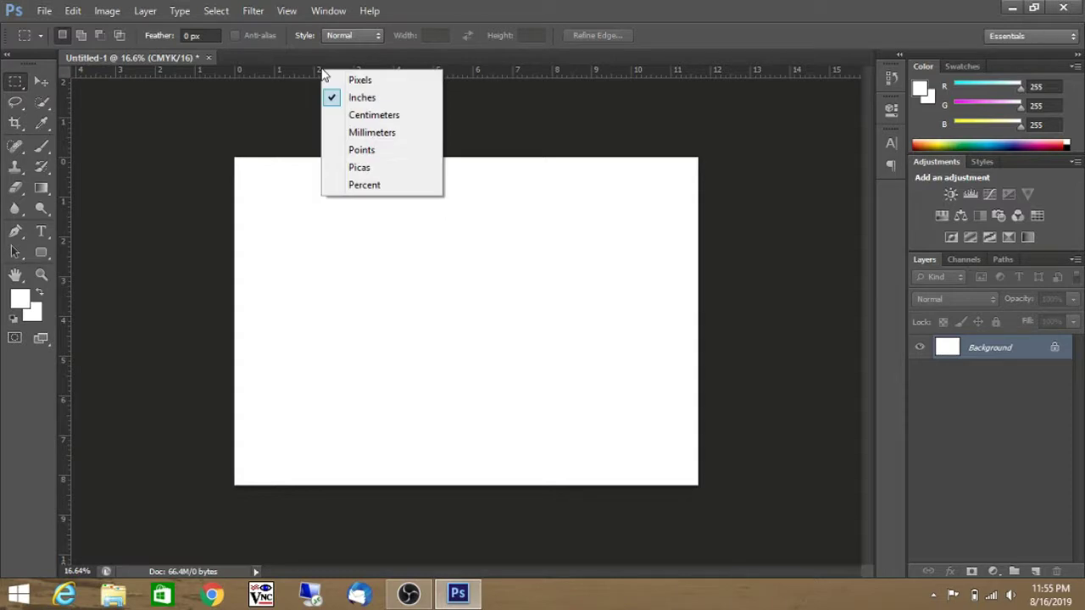
left_click(354, 112)
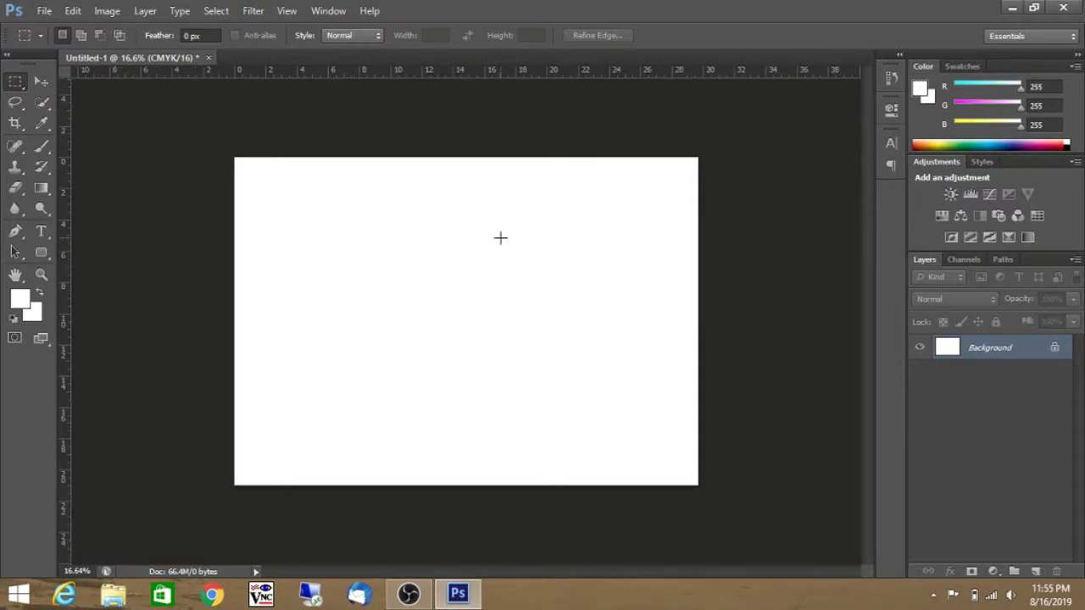
Add a vertical guide at the 0.5 cm position.
key("ctrl+plus")
scroll(503, 243, "up", 1)
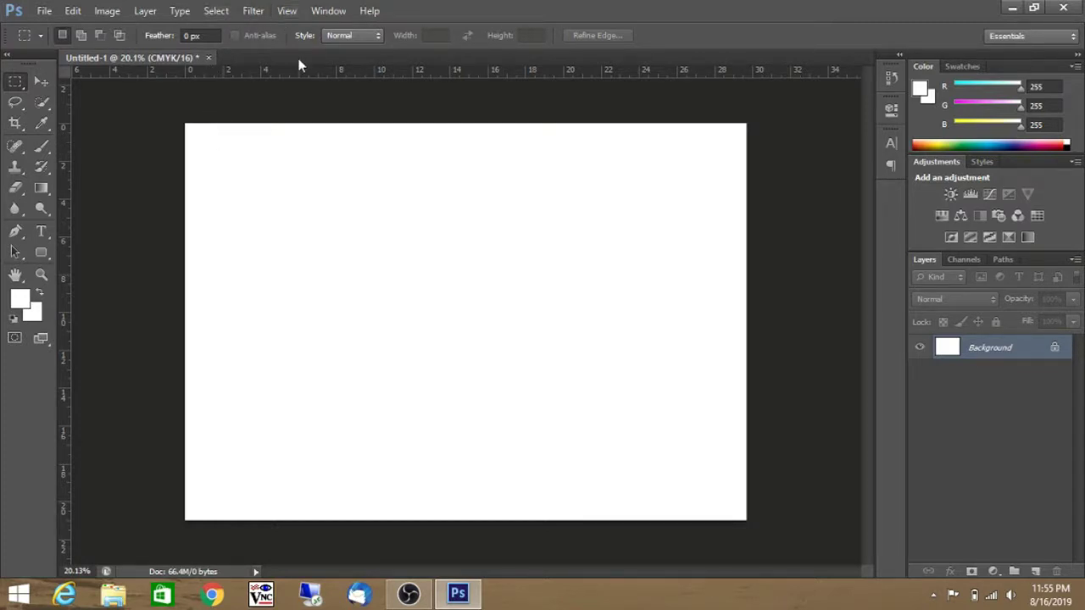
left_click(291, 15)
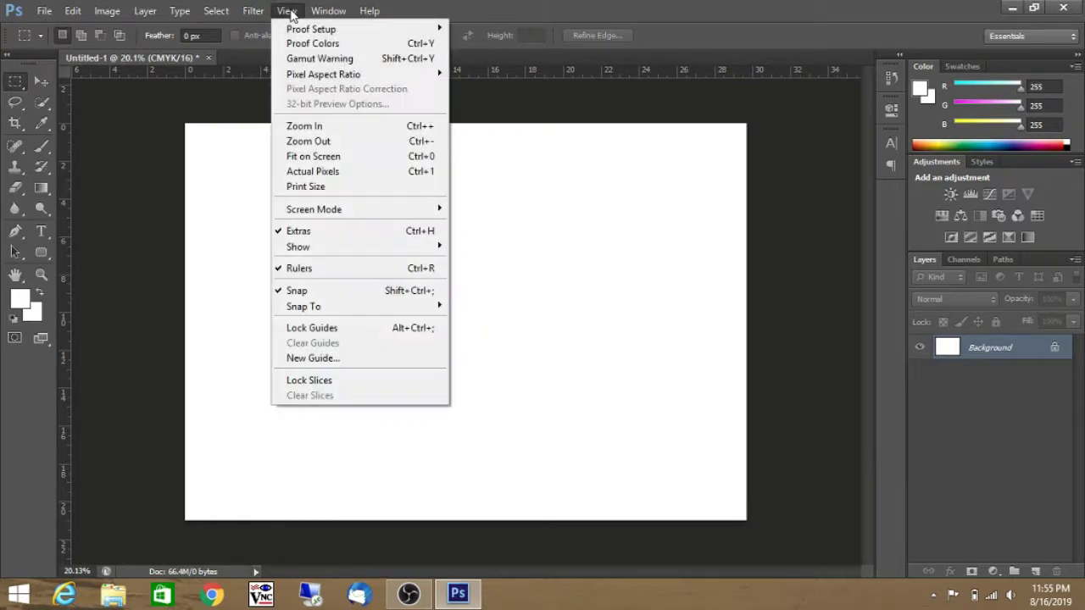
left_click(344, 357)
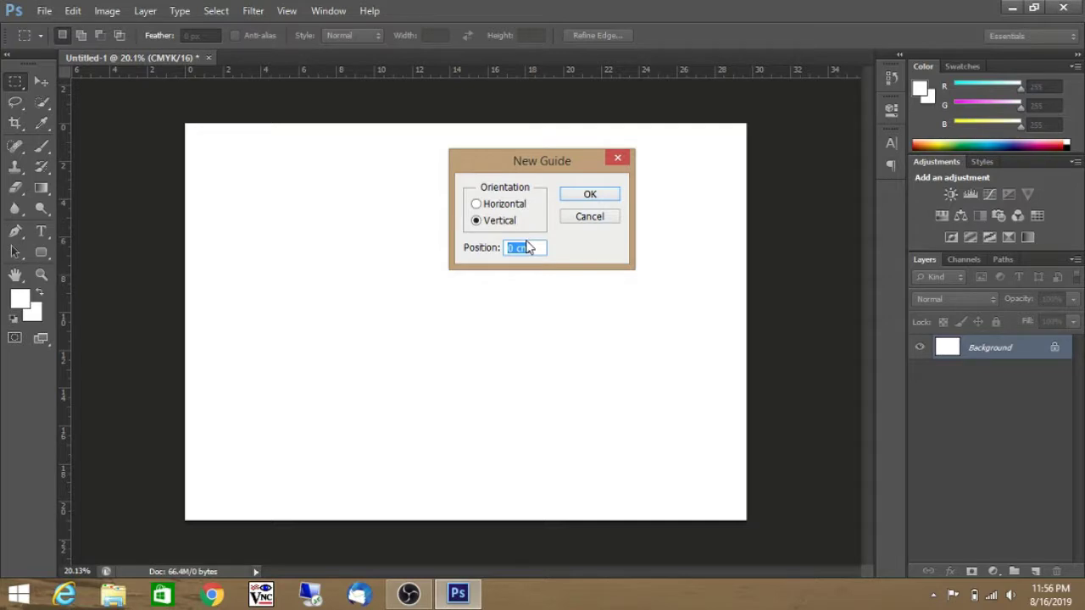
type("0.5")
key("BackSpace")
type("5cm")
key("Return")
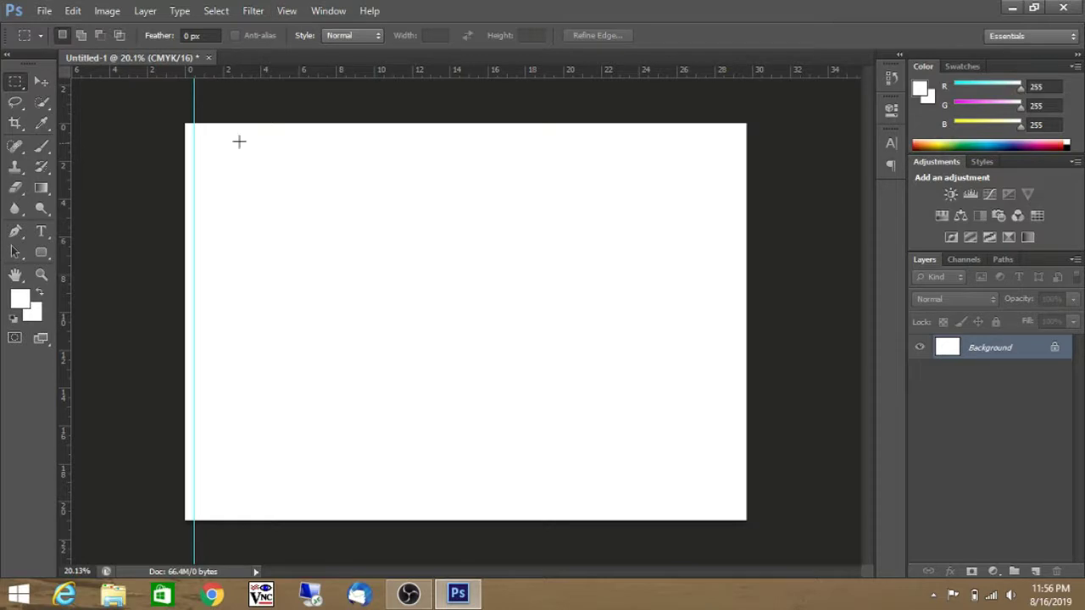
Add a horizontal guide at the 0.5 cm position.
left_click(286, 11)
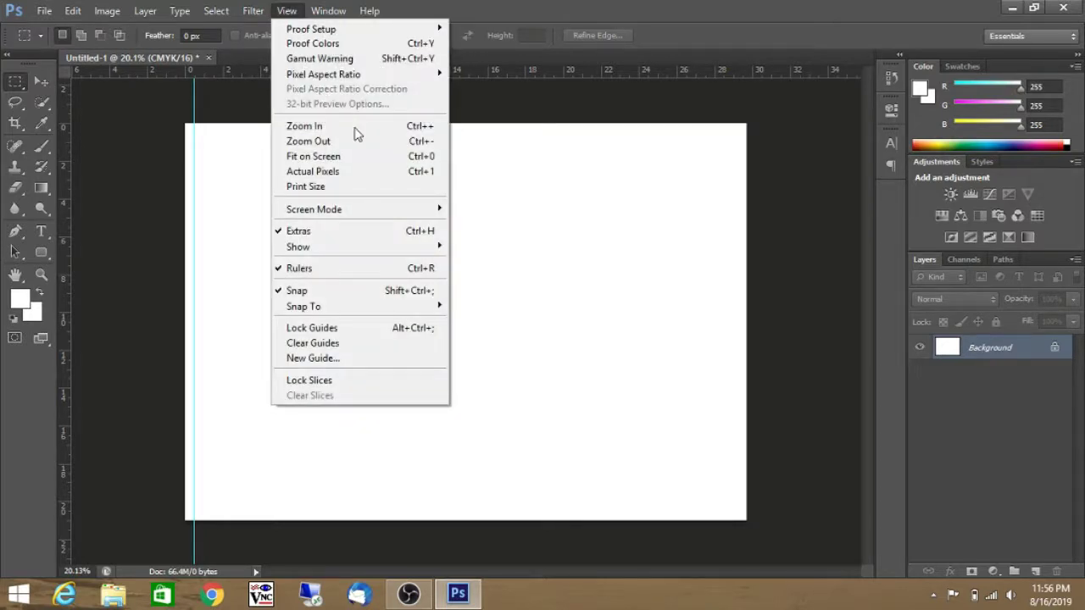
left_click(359, 359)
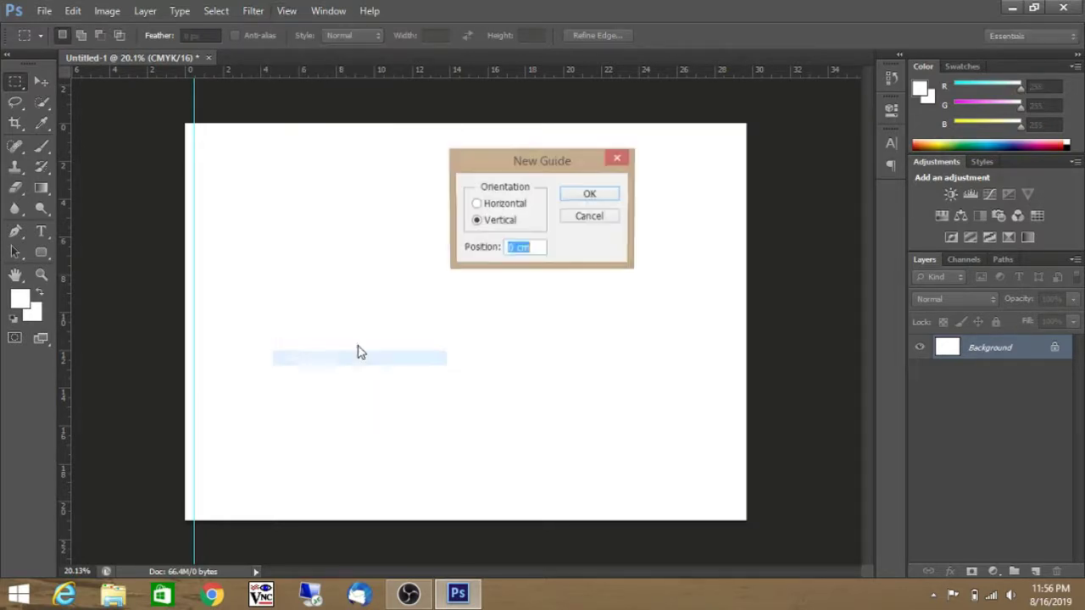
left_click(502, 204)
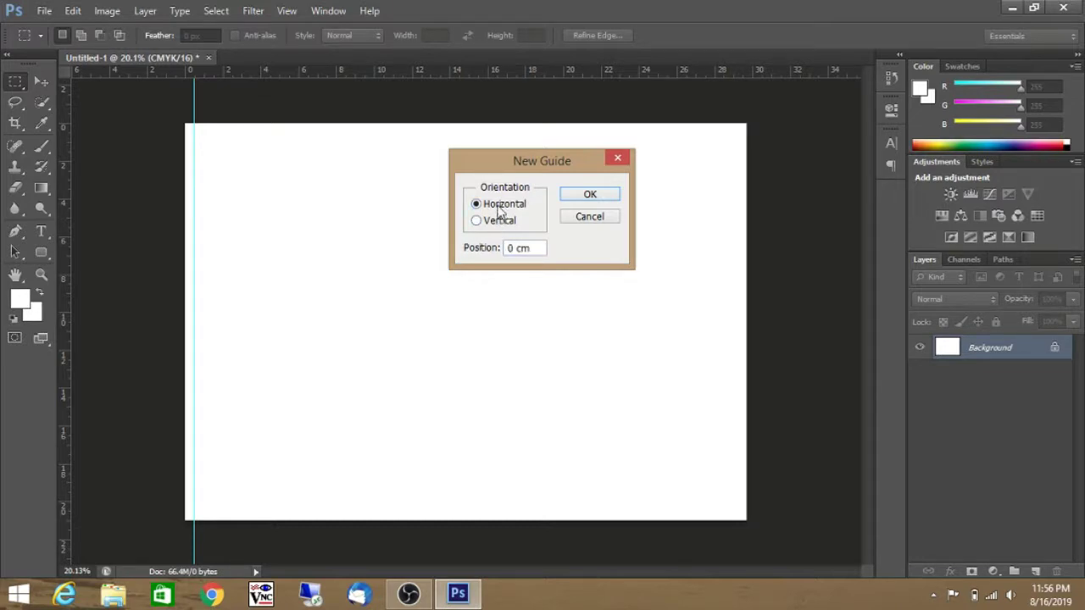
double_click(509, 247)
type("0.5")
left_click(610, 198)
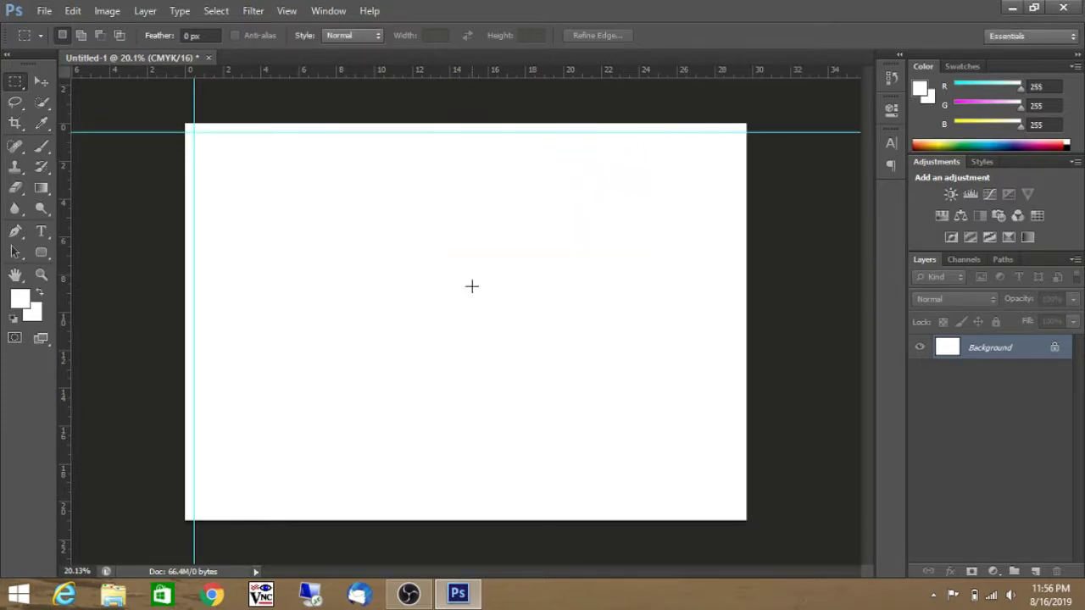
Switch from the Rounded Rectangle tool to the plain Rectangle tool, ready to draw near the intersection of the two guides.
scroll(189, 128, "up", 3)
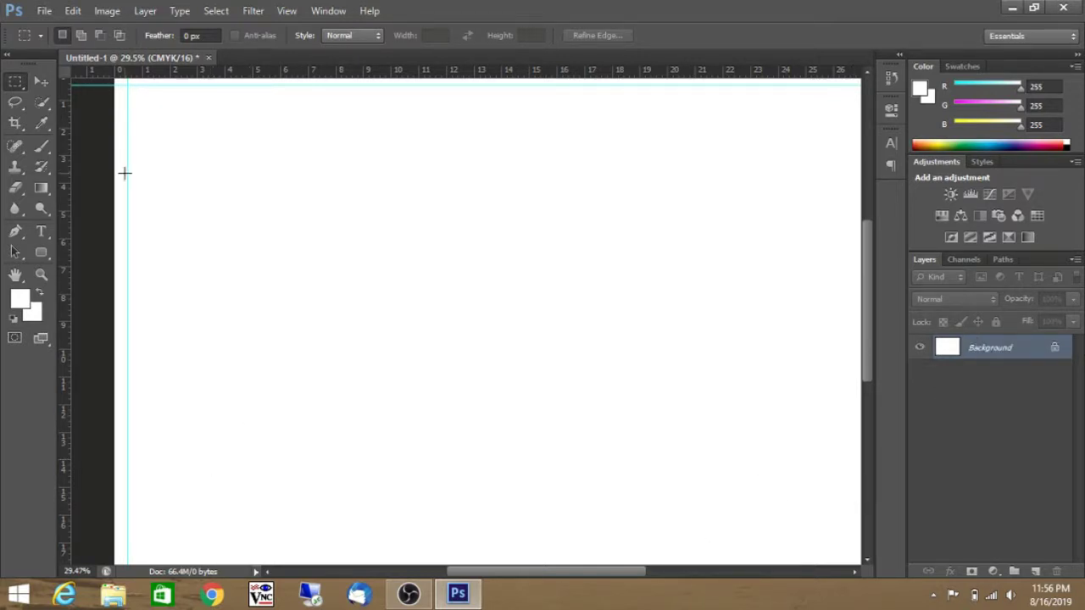
left_click(39, 255)
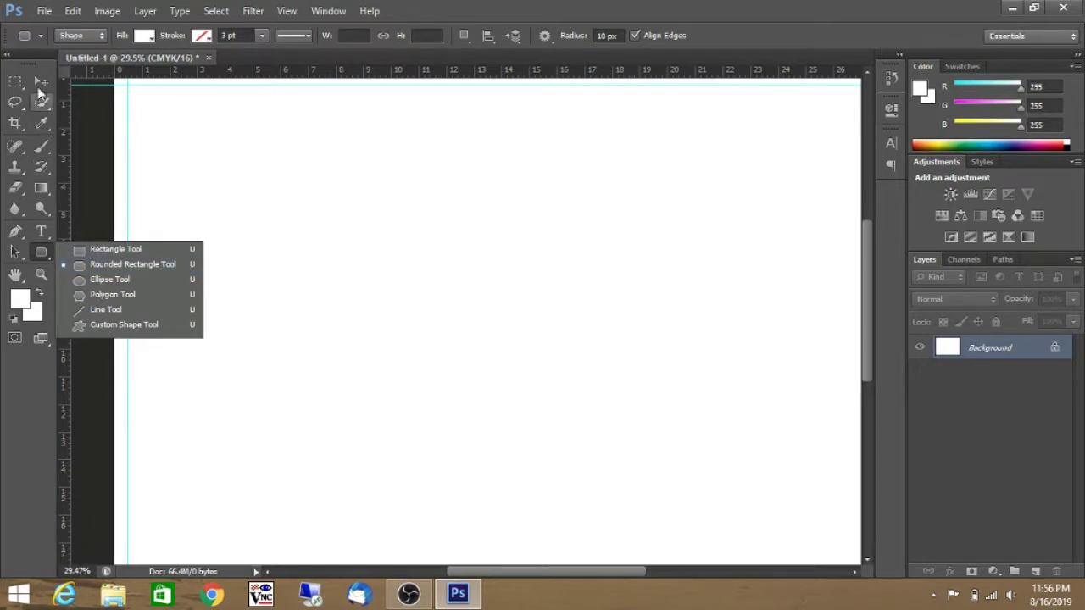
left_click(45, 256)
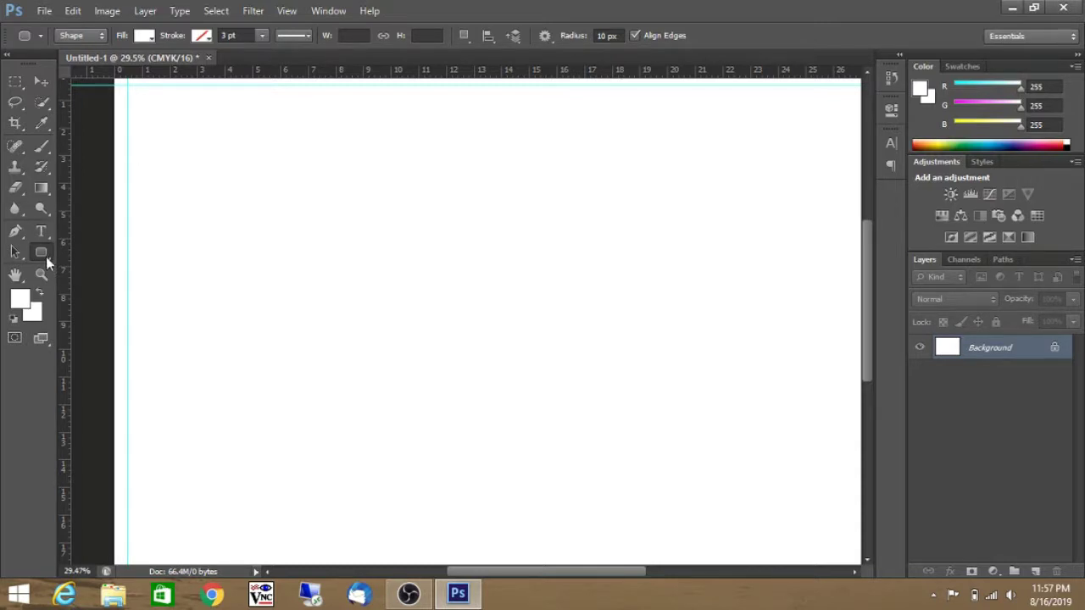
right_click(49, 258)
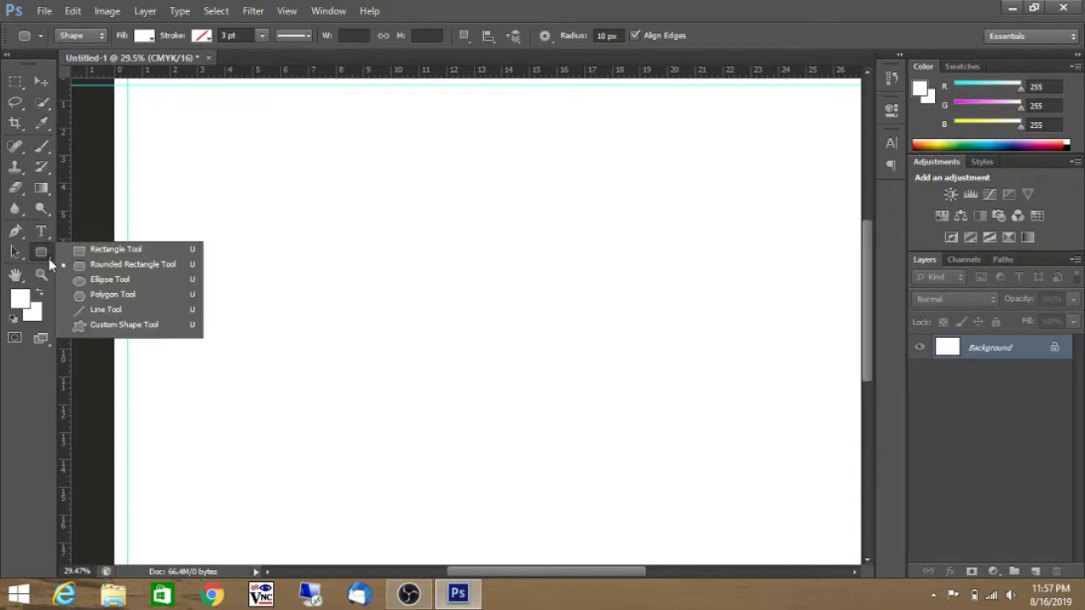
left_click(123, 249)
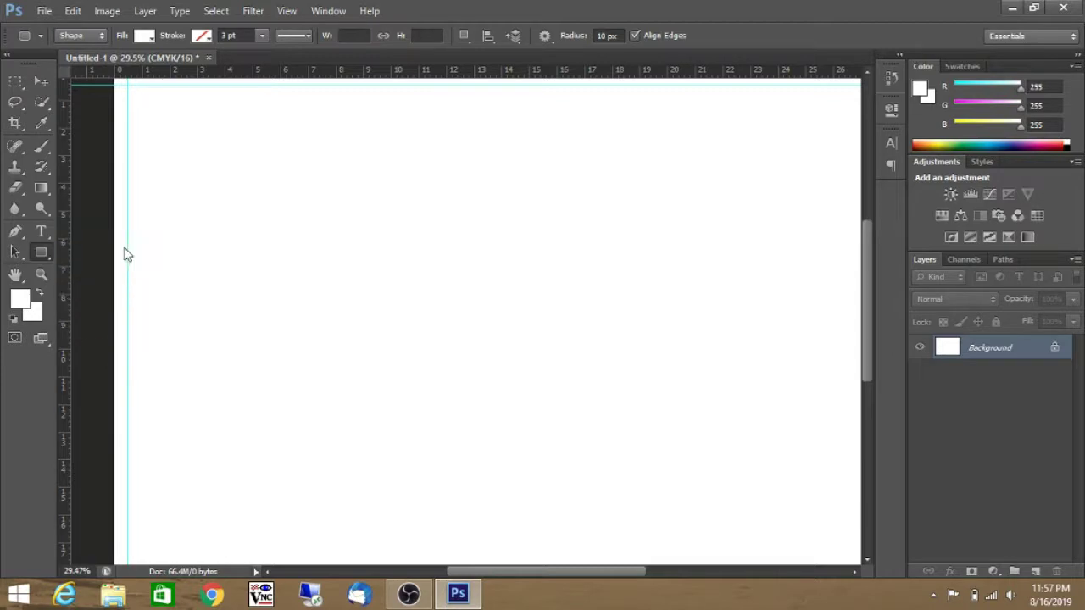
scroll(124, 96, "up", 3)
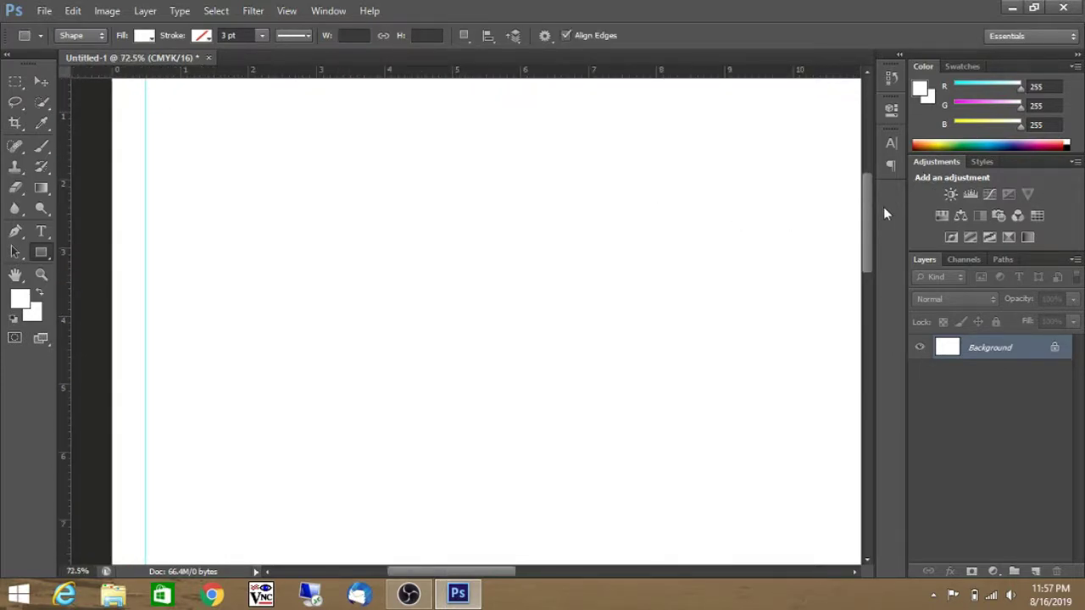
left_click_drag(866, 227, 861, 174)
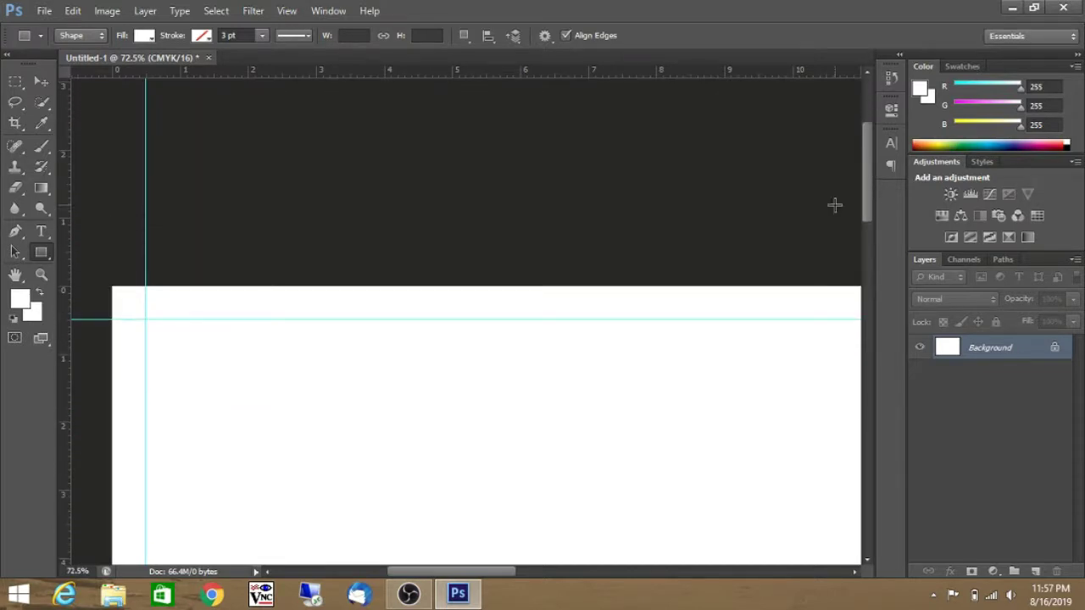
left_click_drag(235, 353, 279, 356)
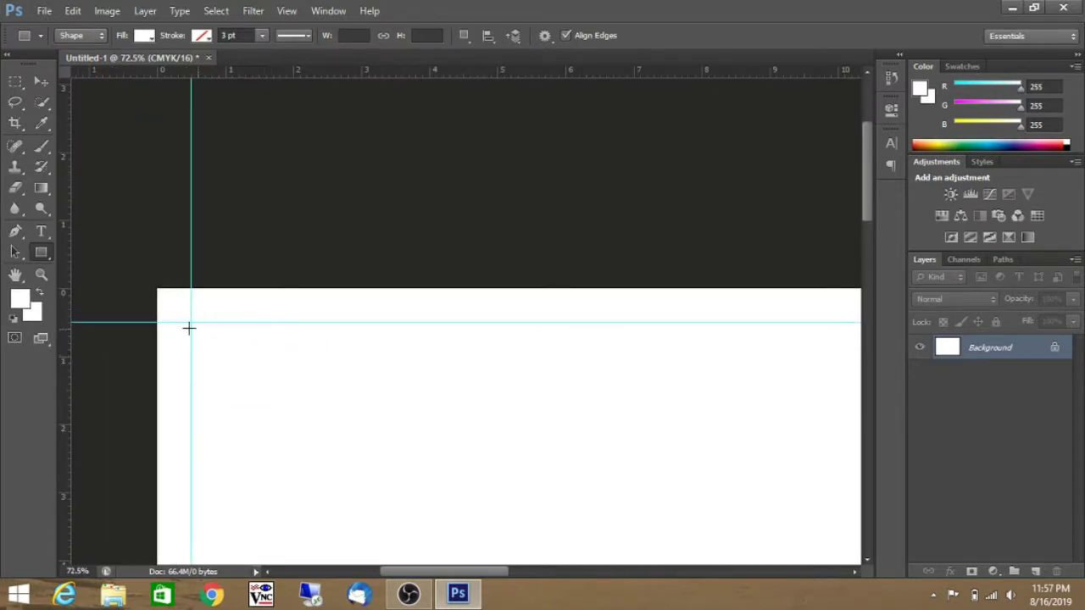
scroll(188, 327, "up", 1)
scroll(188, 327, "up", 4)
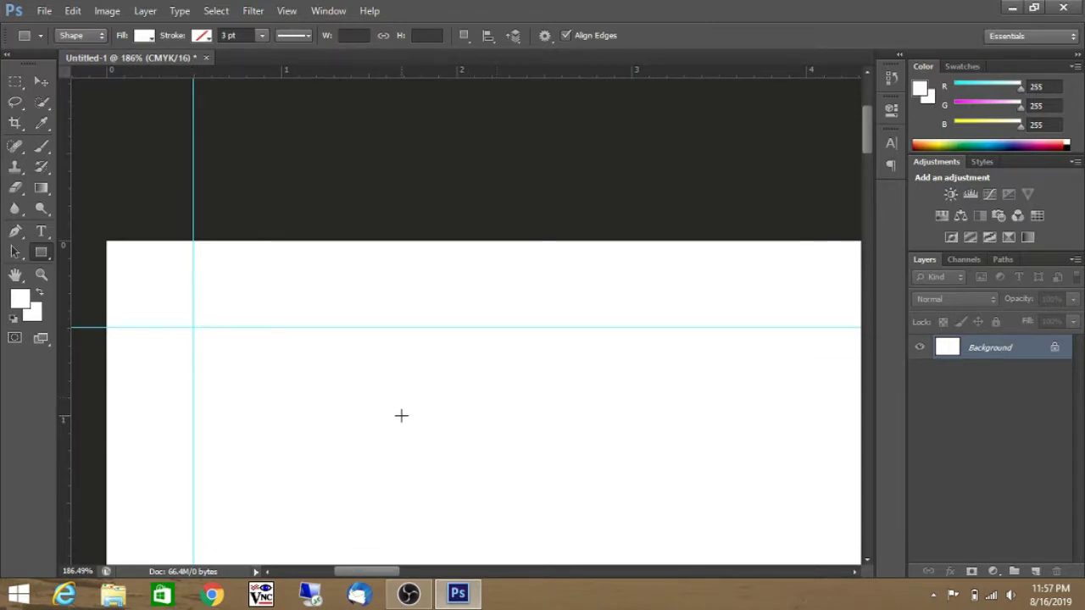
Create a rectangle shape 25.3 cm wide and 15.9 cm high just inside the guide intersection.
left_click(491, 378)
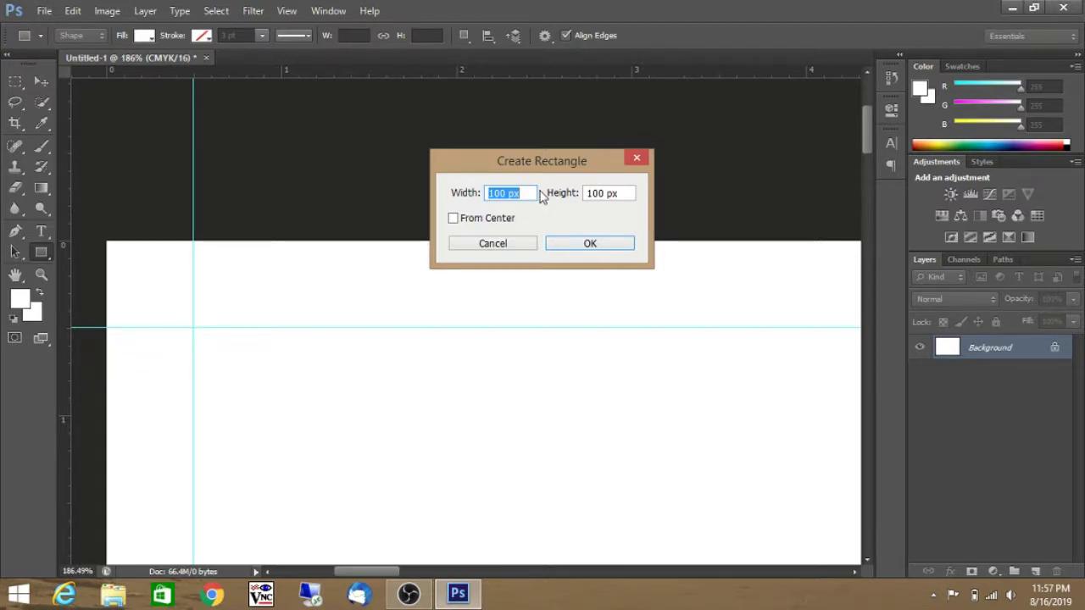
type("2")
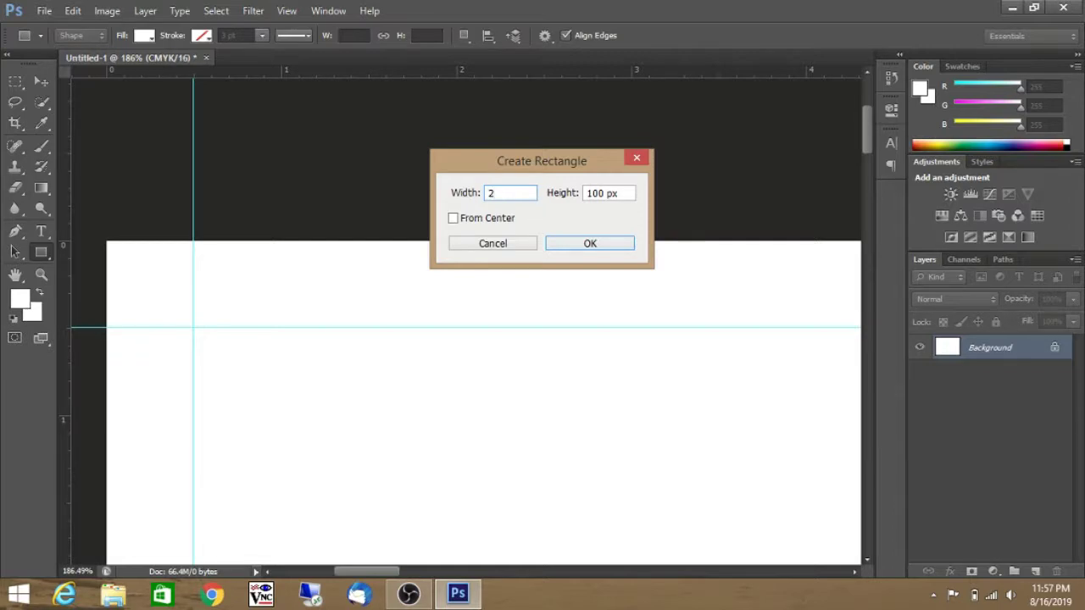
type("5.2")
key("BackSpace")
type("3")
type("0")
key("BackSpace")
type("cm")
left_click_drag(630, 194, 591, 185)
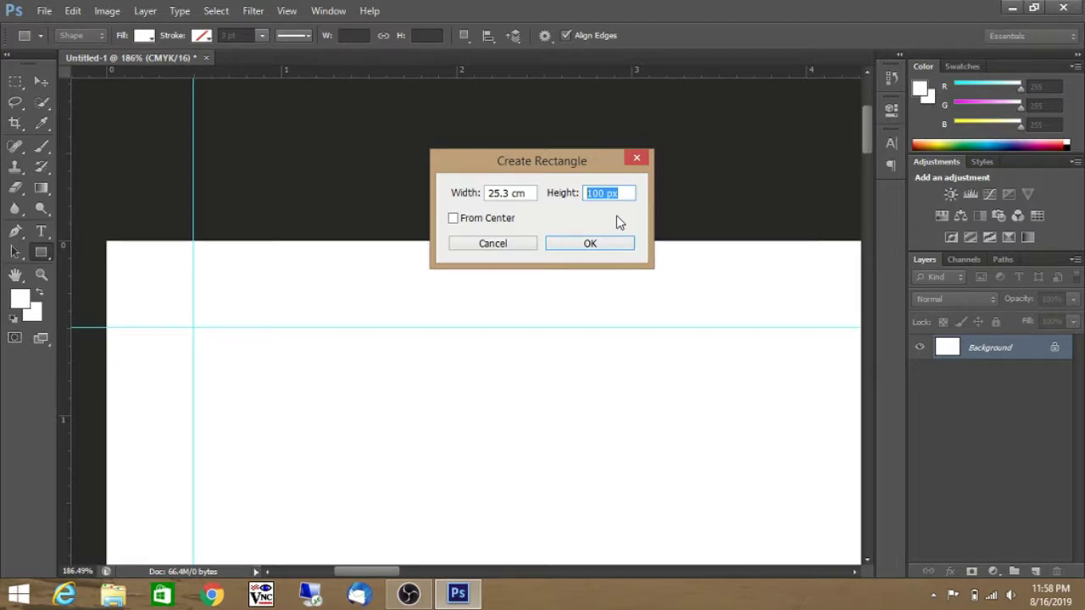
type("15.9")
type("cm")
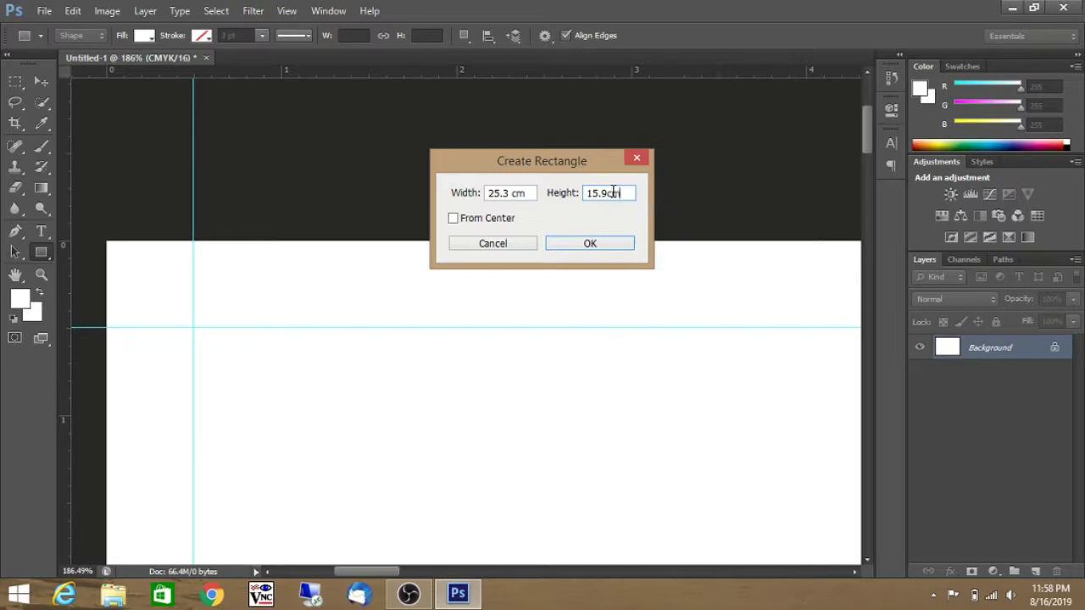
left_click(626, 245)
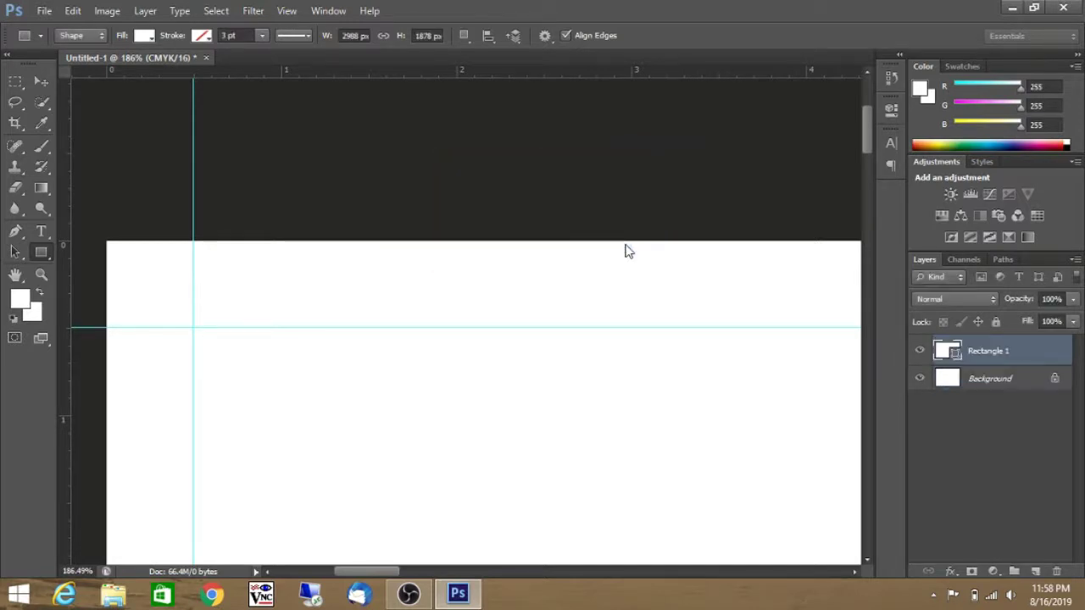
Move the rectangle so its upper-left corner snaps to the intersection of the 0.5 cm guides.
scroll(420, 269, "down", 3)
scroll(501, 341, "down", 2)
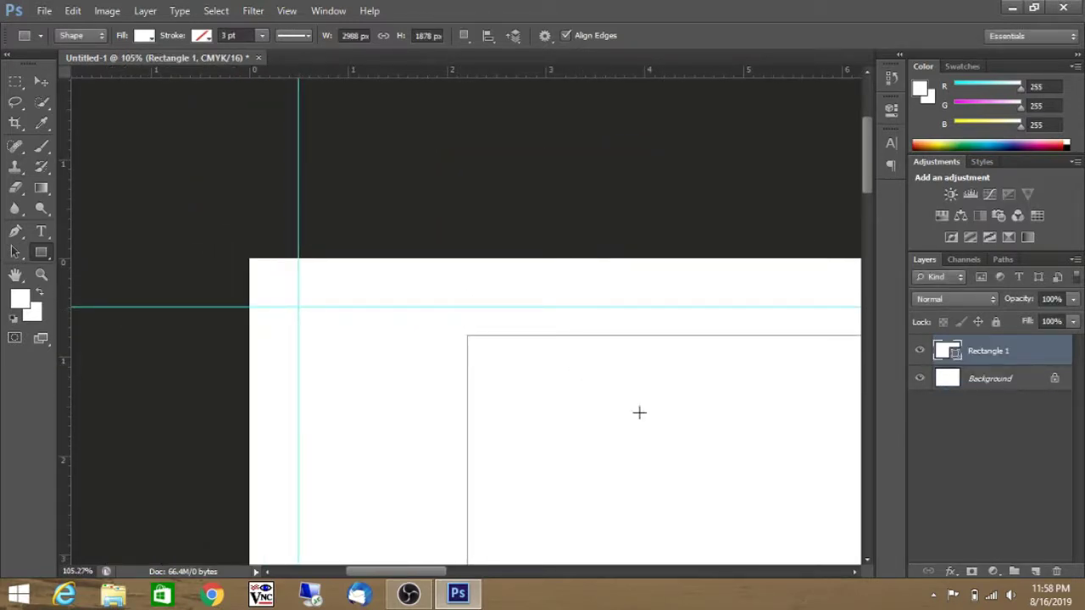
scroll(678, 424, "down", 3)
scroll(810, 405, "down", 1)
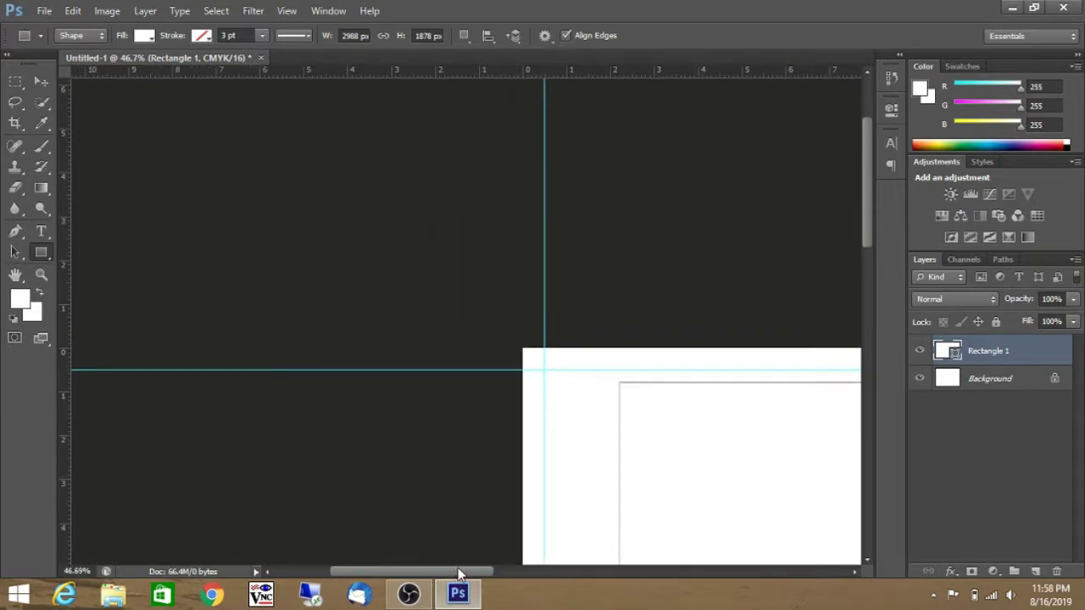
left_click_drag(458, 571, 513, 574)
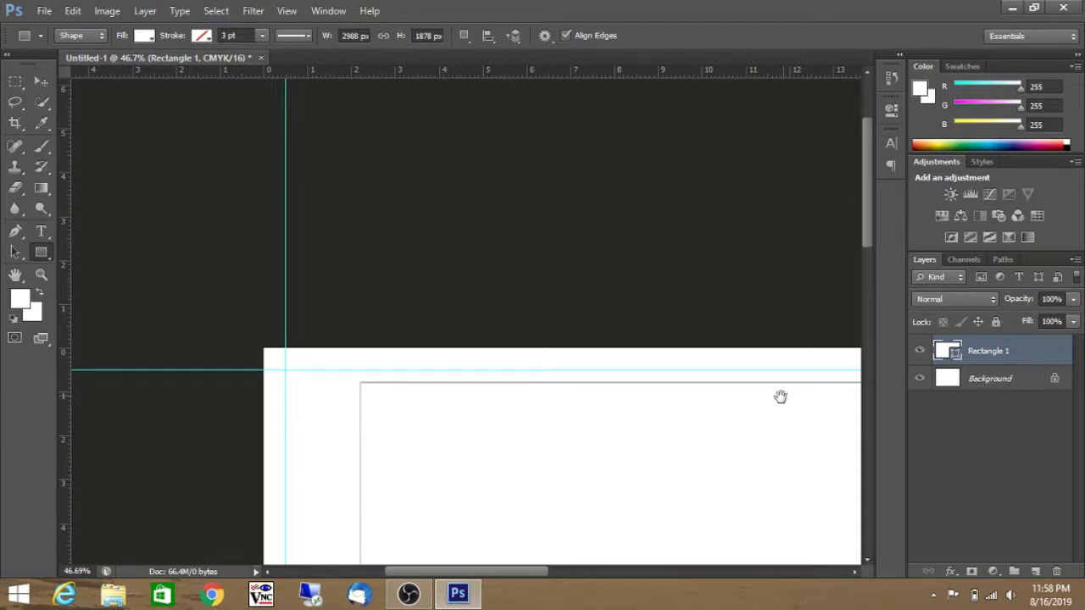
left_click_drag(782, 440, 582, 198)
scroll(582, 197, "down", 5)
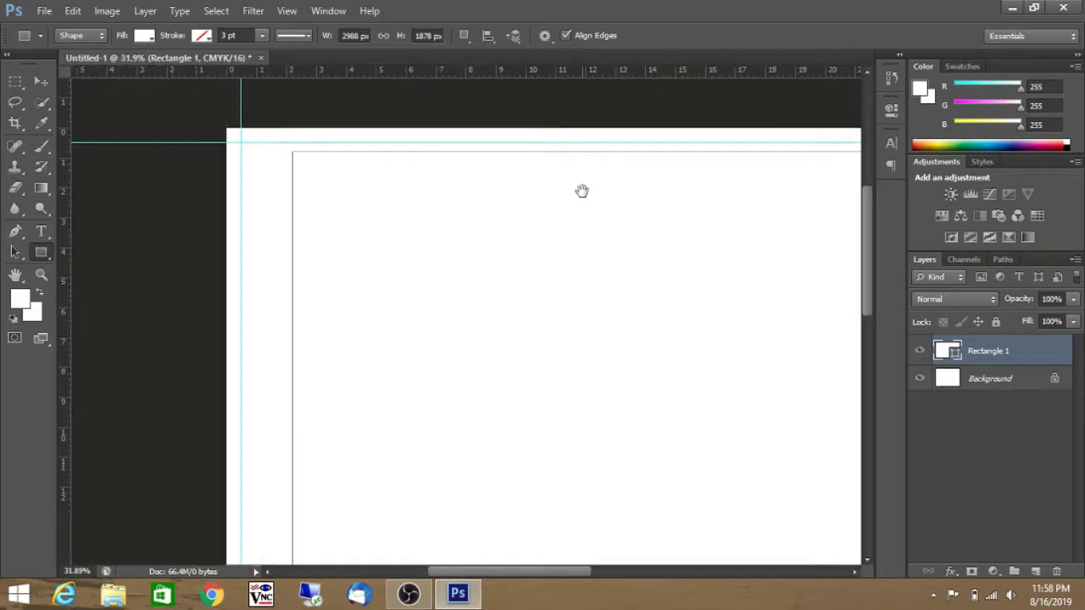
scroll(293, 233, "up", 3)
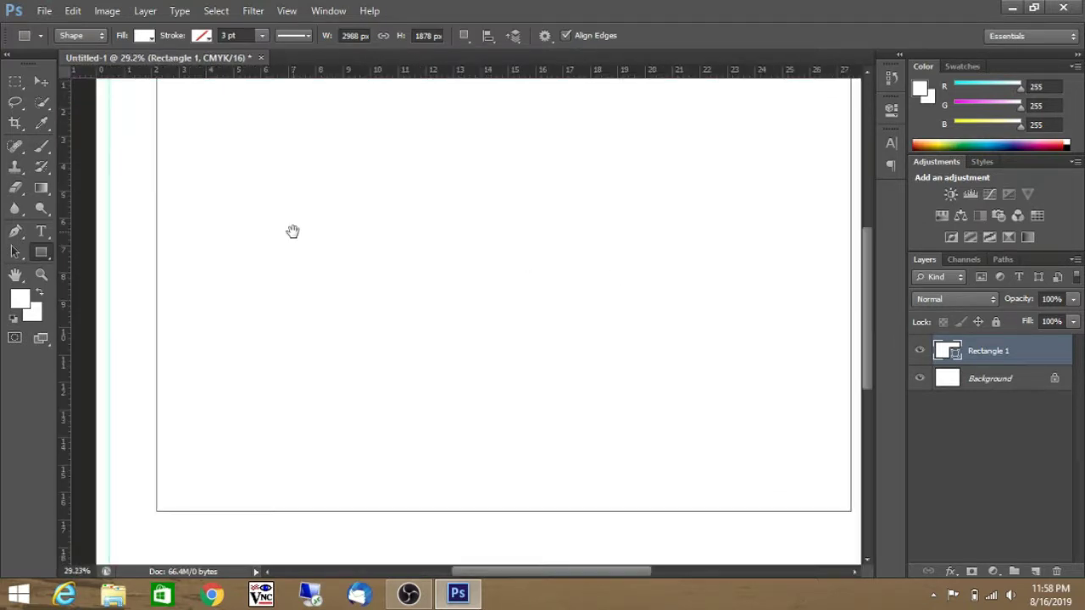
left_click_drag(872, 286, 863, 241)
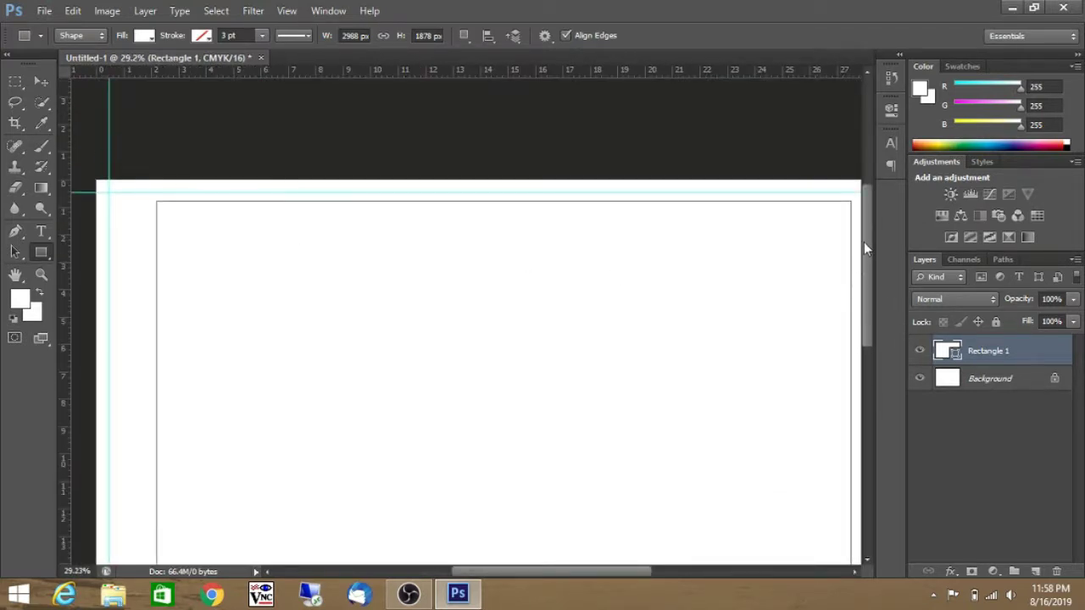
scroll(223, 230, "up", 2)
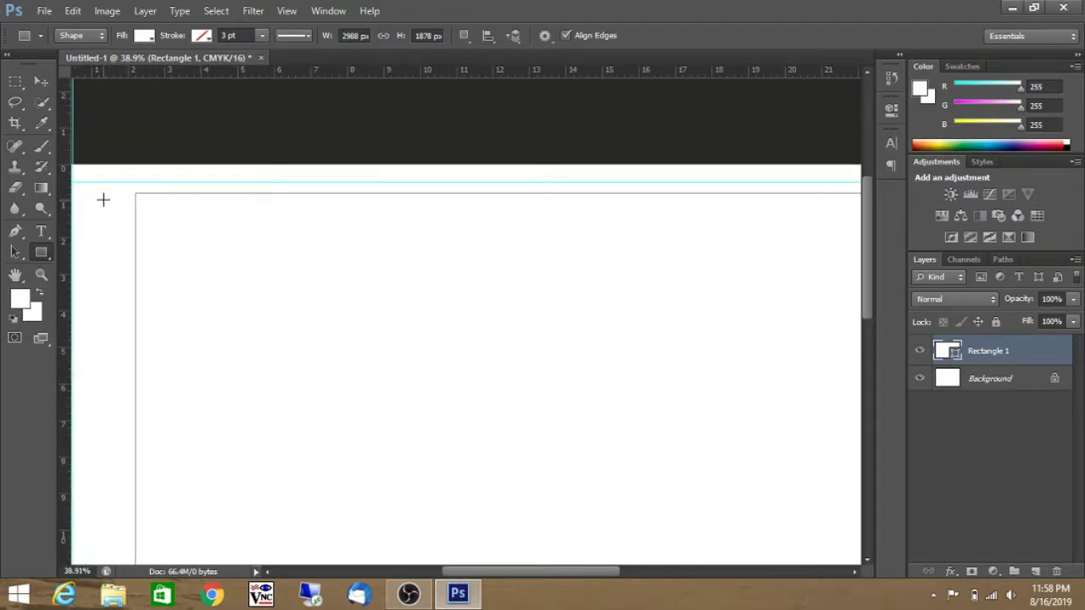
left_click_drag(600, 574, 562, 574)
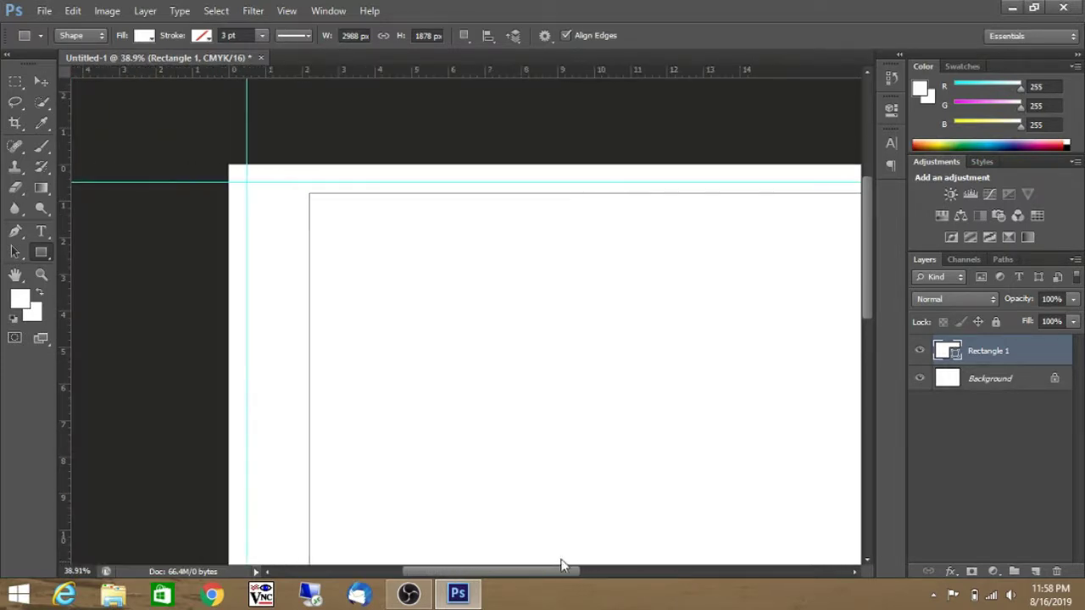
left_click(39, 79)
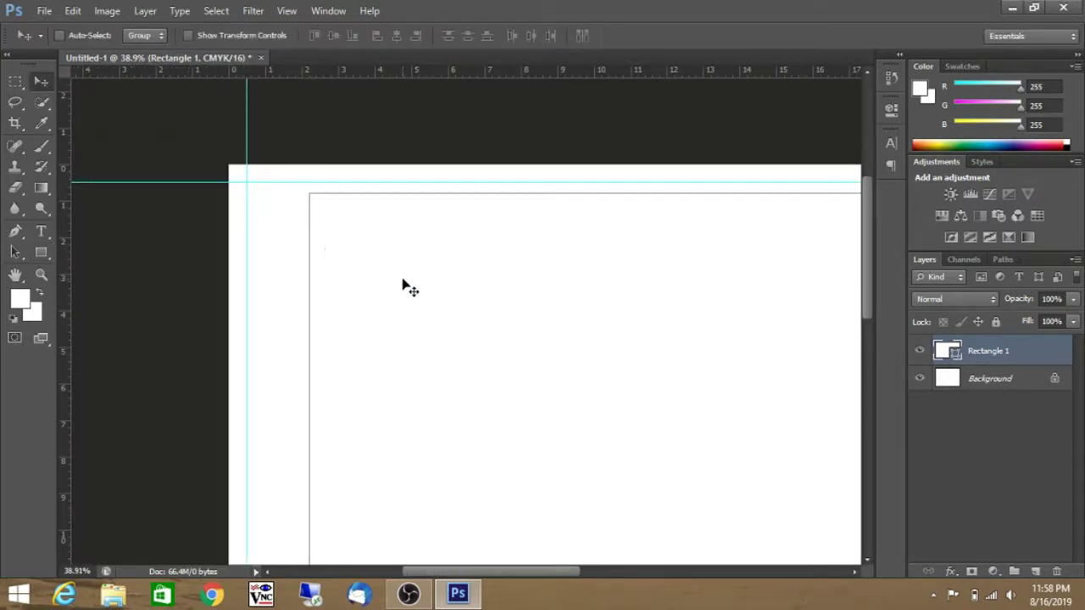
left_click_drag(401, 283, 346, 273)
Fine-tune the rectangle's position so its top and left edges lie exactly on the two guides.
scroll(259, 184, "up", 3)
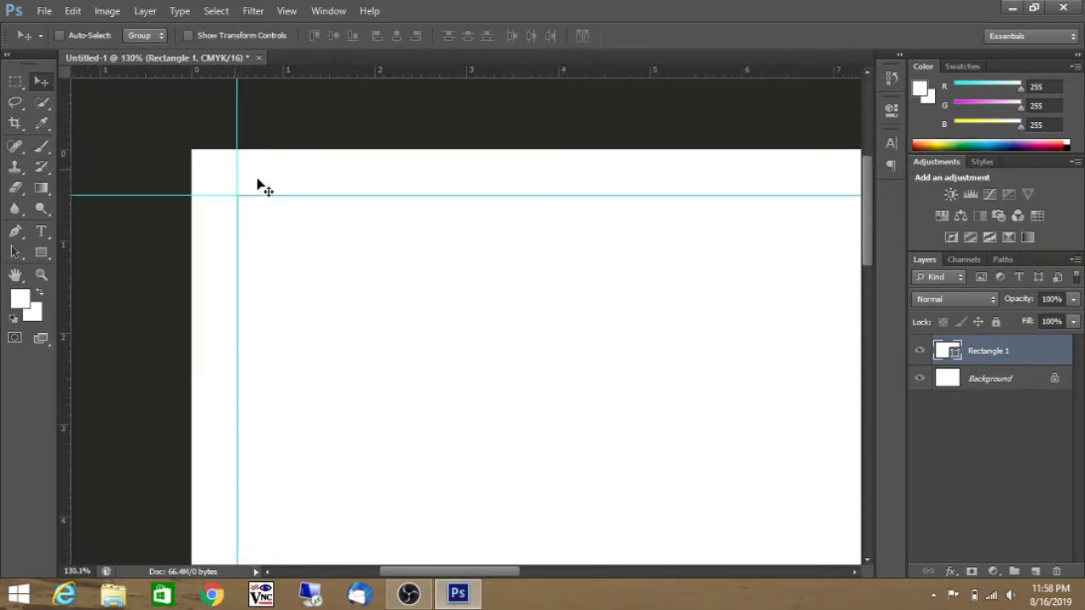
scroll(258, 180, "up", 4)
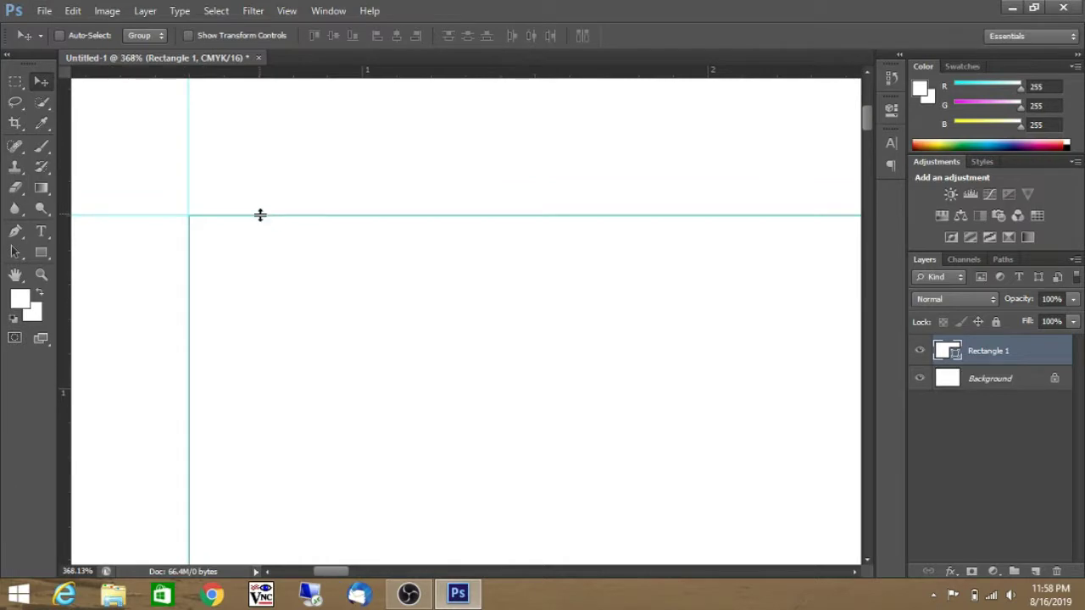
scroll(259, 215, "up", 2)
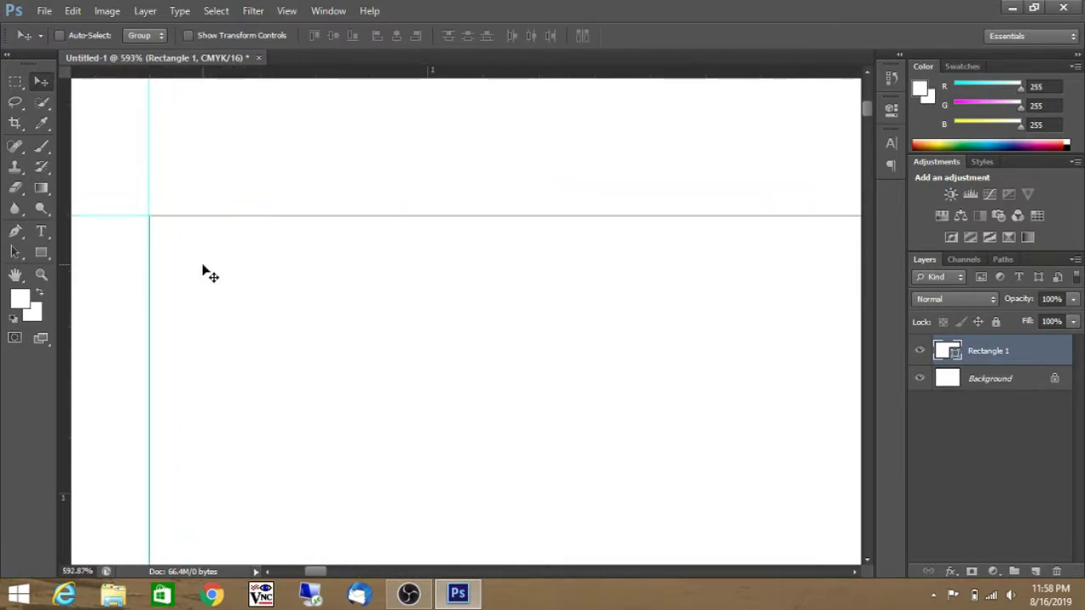
key("Left")
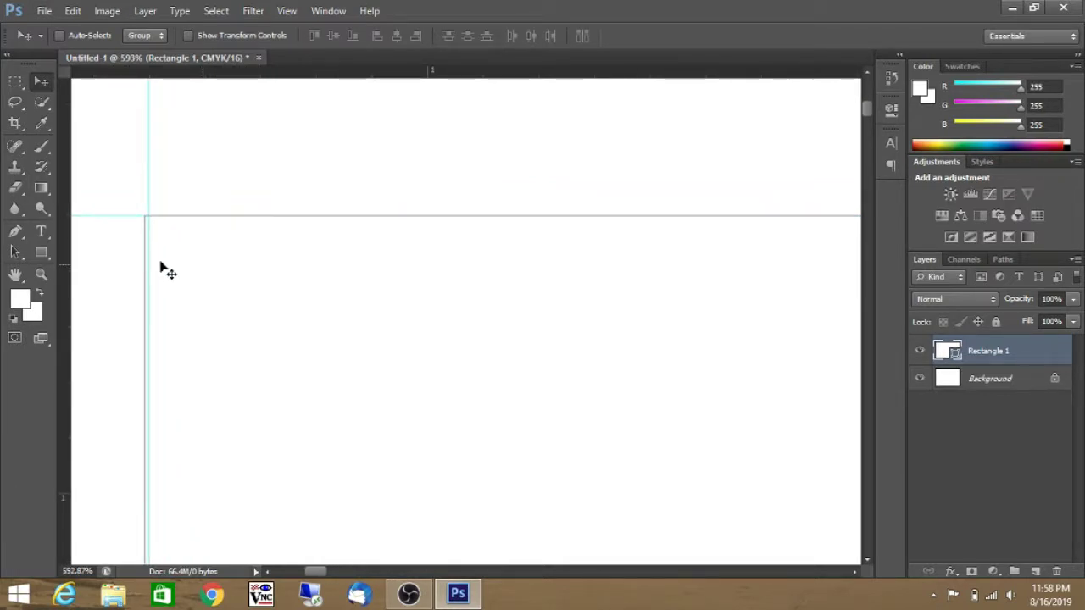
mouse_move(213, 286)
left_mouse_down()
mouse_move(223, 286)
mouse_move(214, 285)
left_mouse_up()
scroll(144, 215, "up", 2)
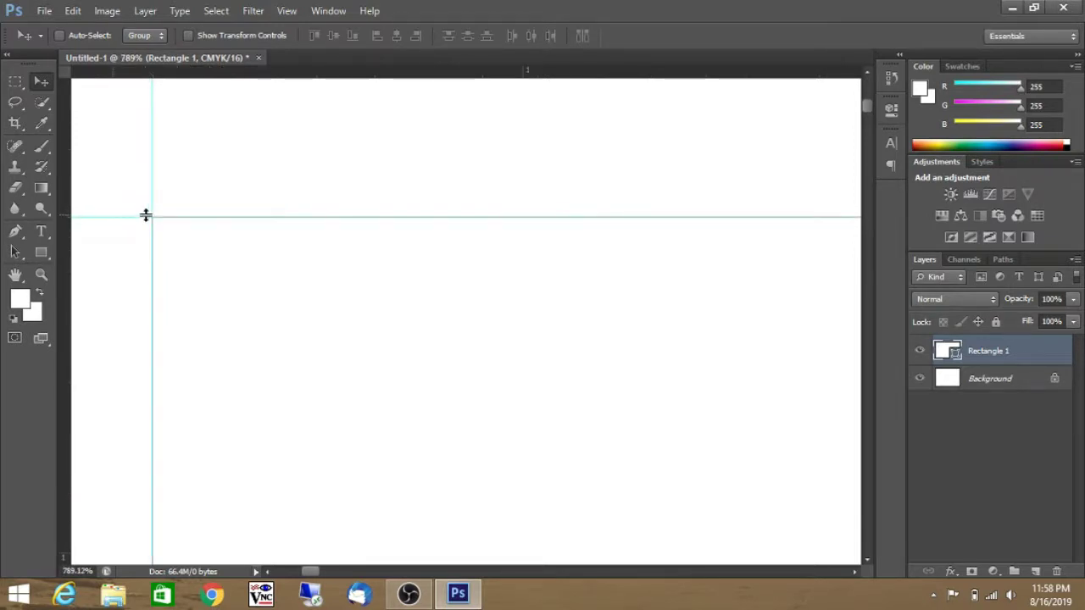
scroll(183, 245, "up", 2)
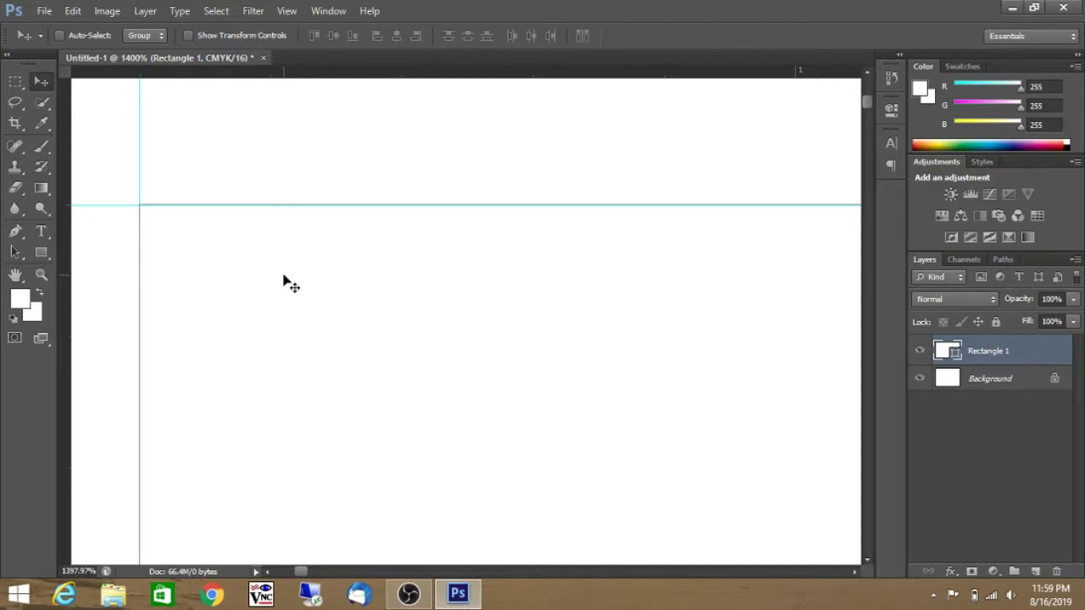
key("Down")
key("Up")
left_click_drag(307, 314, 306, 311)
scroll(182, 262, "up", 2)
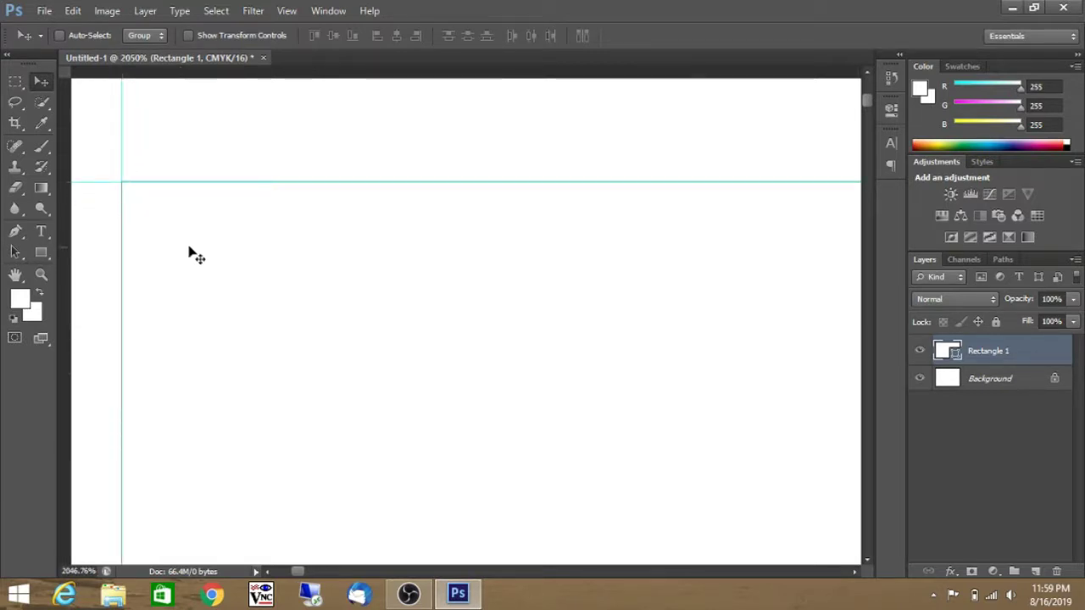
scroll(209, 239, "up", 2)
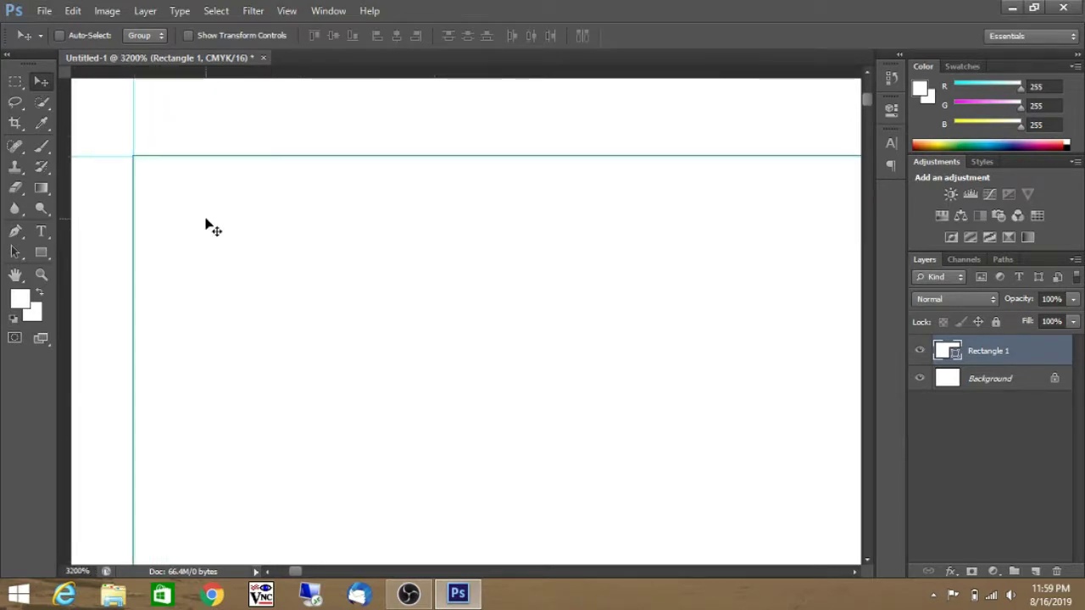
scroll(209, 227, "down", 3)
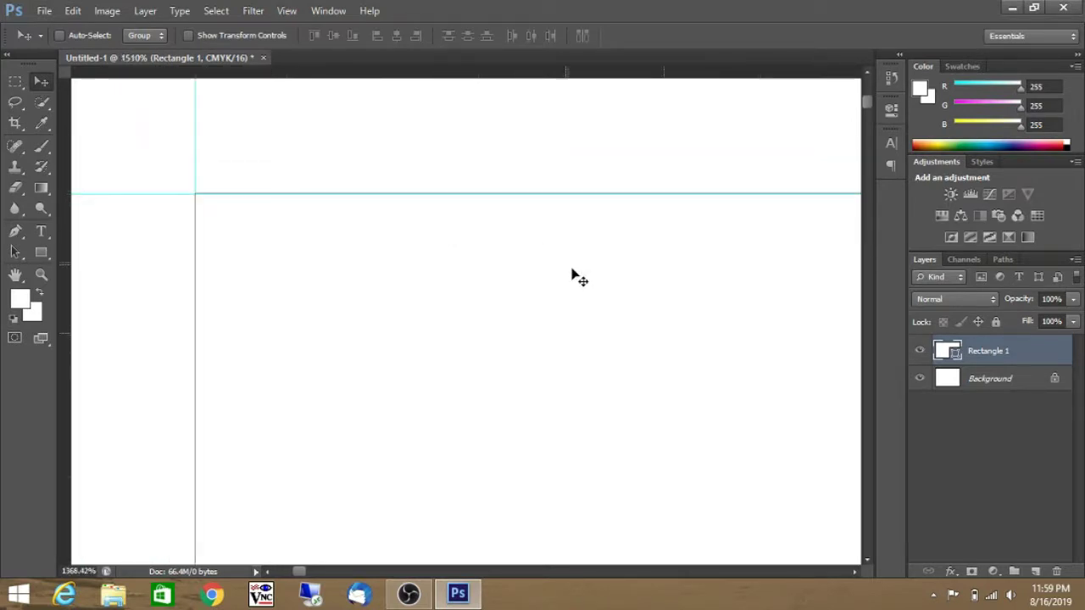
scroll(618, 307, "down", 3)
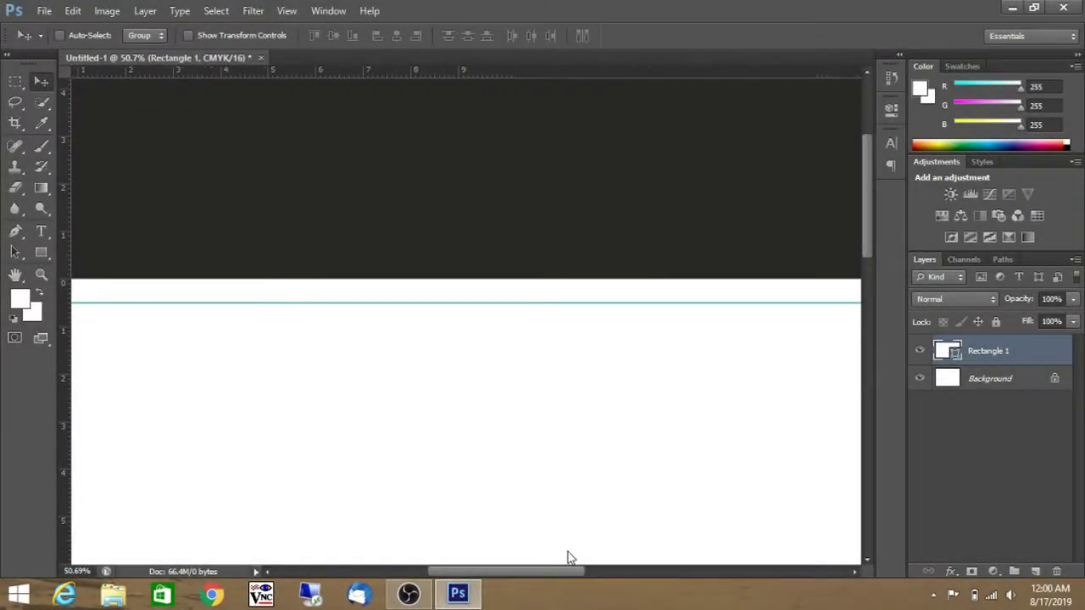
scroll(545, 432, "down", 2)
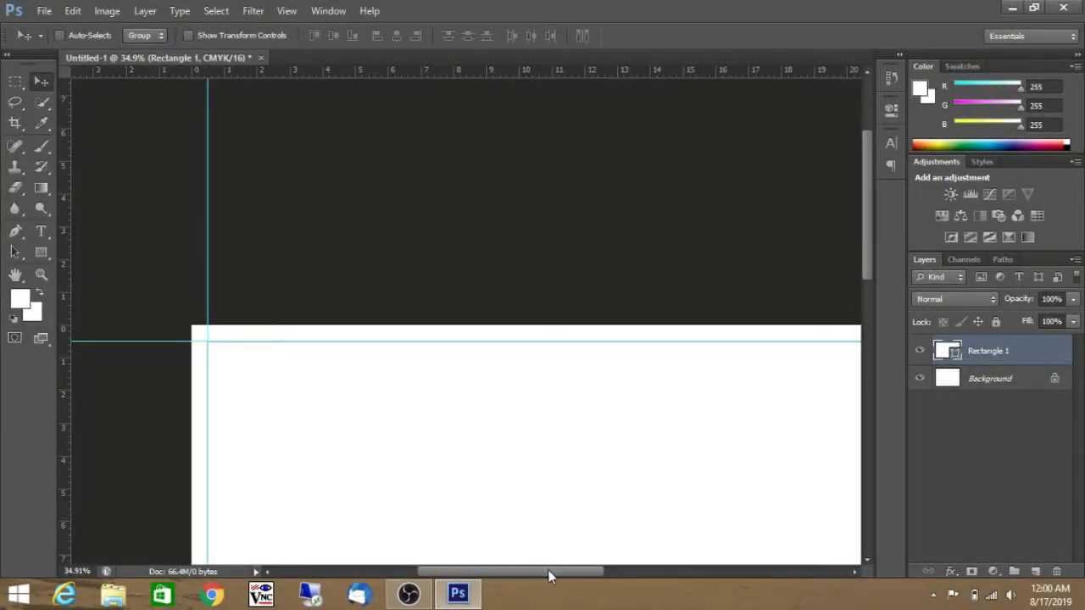
left_click_drag(550, 573, 571, 566)
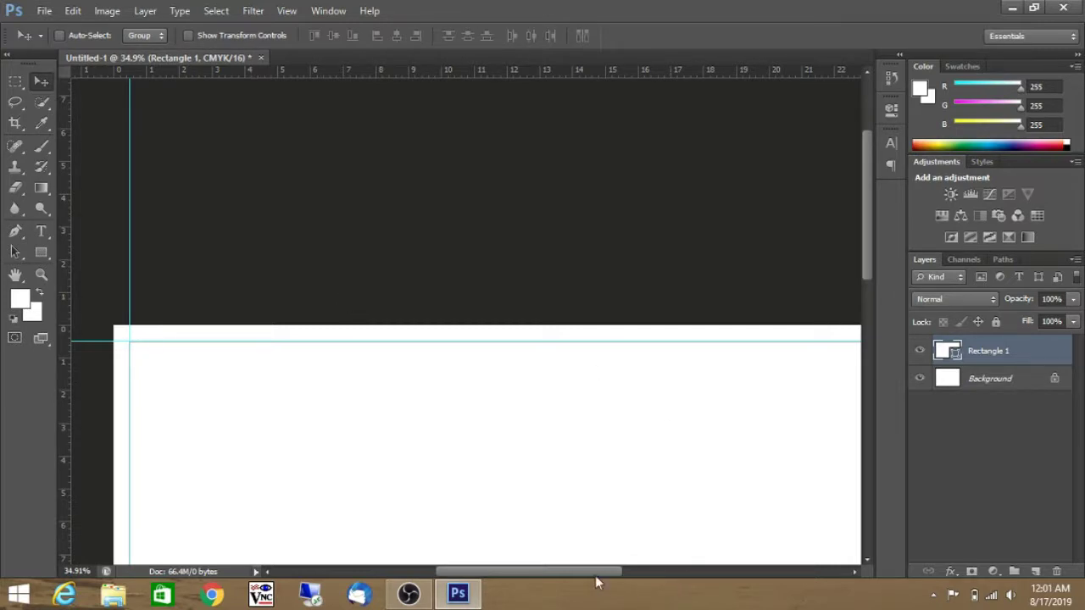
Add a vertical guide at 12.6 cm.
left_click_drag(593, 579, 603, 579)
scroll(591, 371, "down", 1)
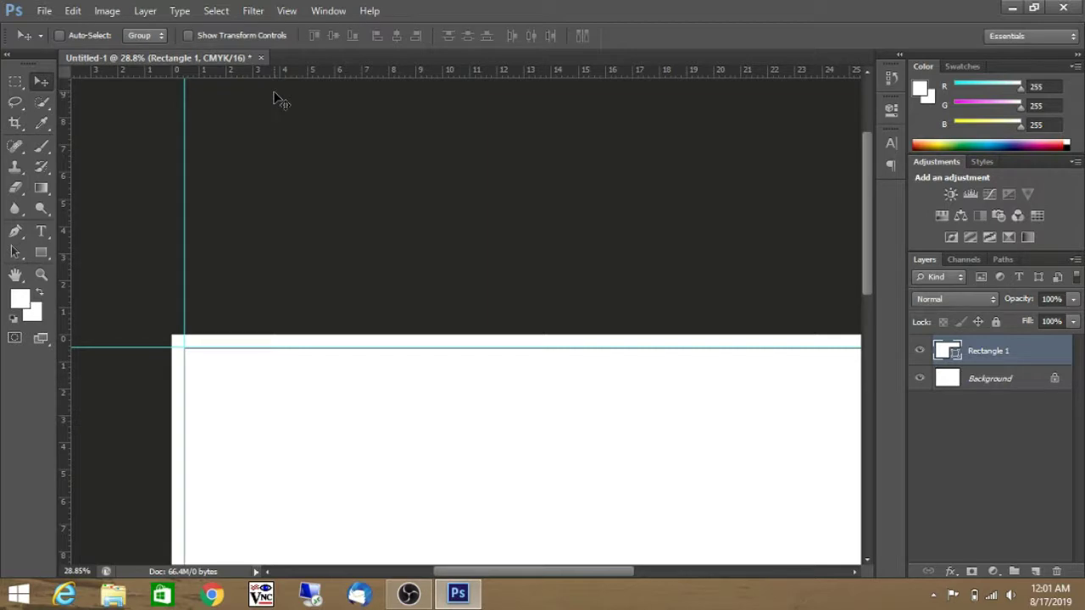
left_click(286, 11)
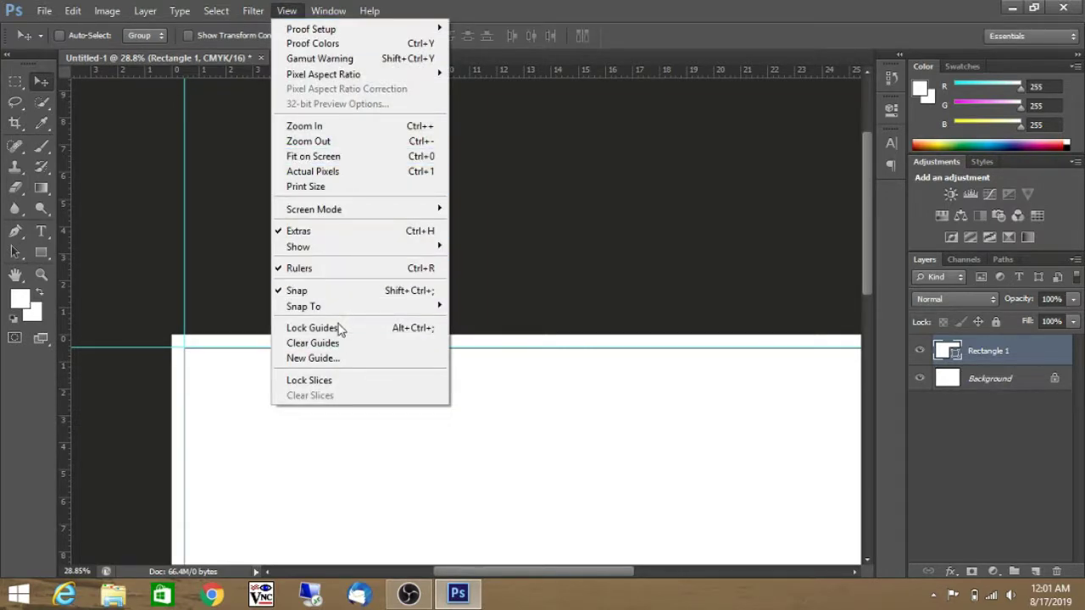
left_click(339, 357)
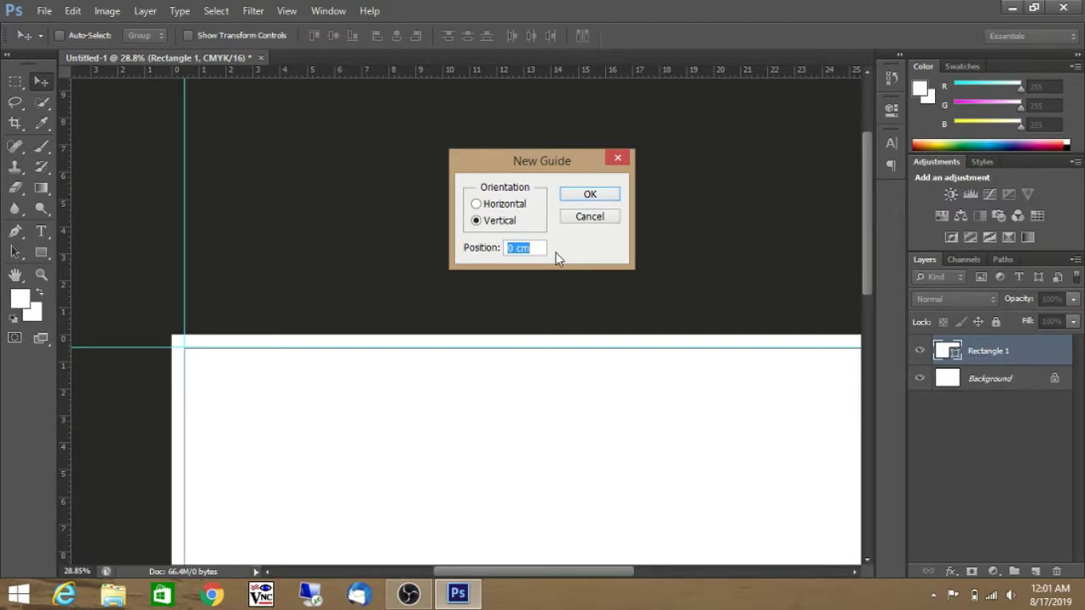
type("12.6c")
key("BackSpace")
key("BackSpace")
type("6cm")
left_click(602, 197)
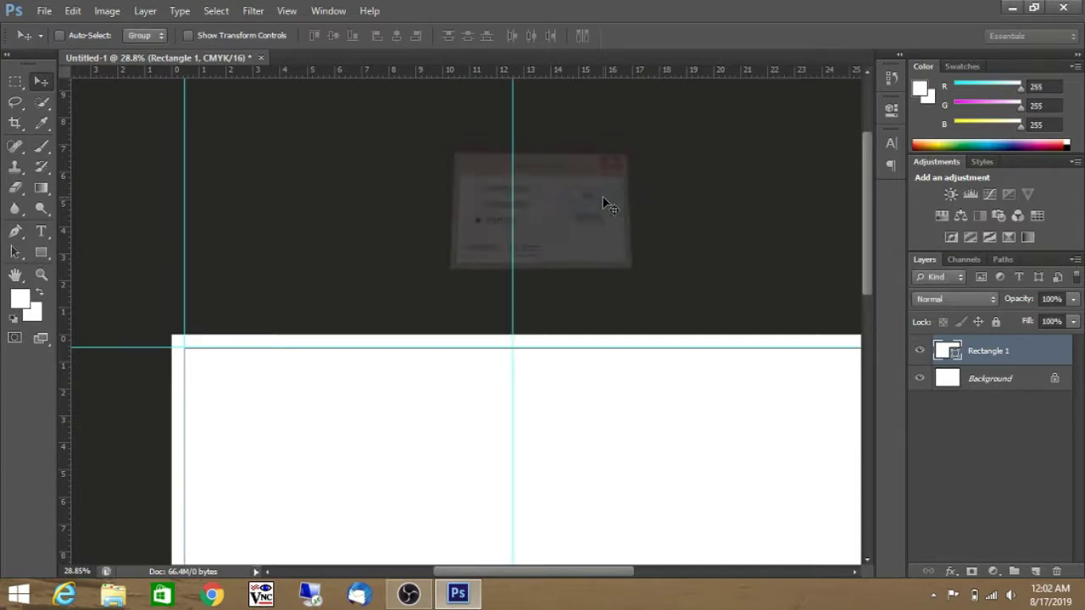
Add a second vertical guide at 13.6 cm, beside the 12.6 cm guide.
scroll(593, 420, "down", 3)
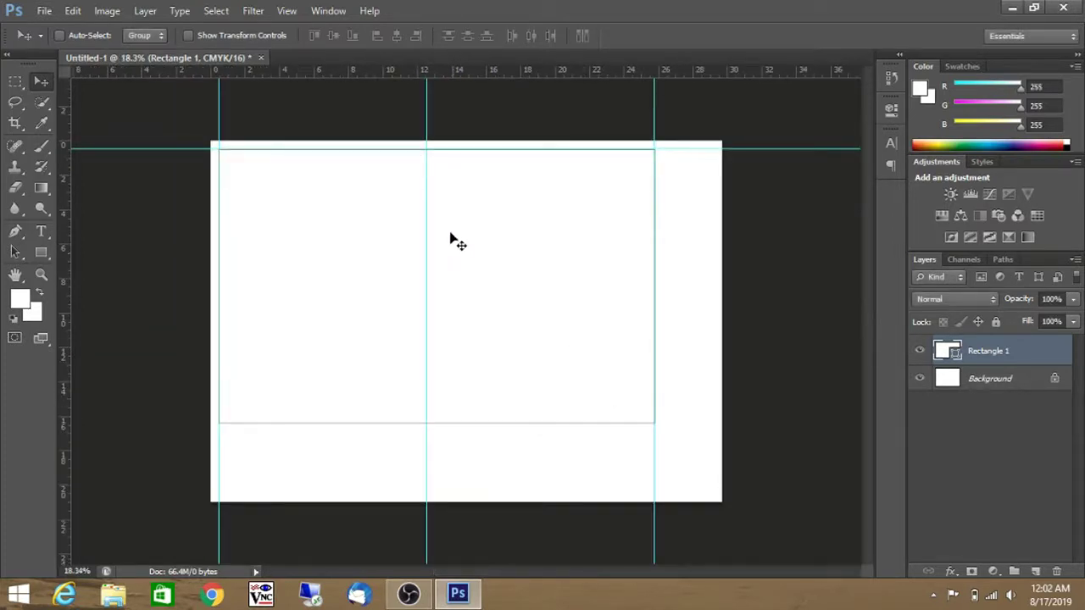
scroll(450, 236, "up", 2)
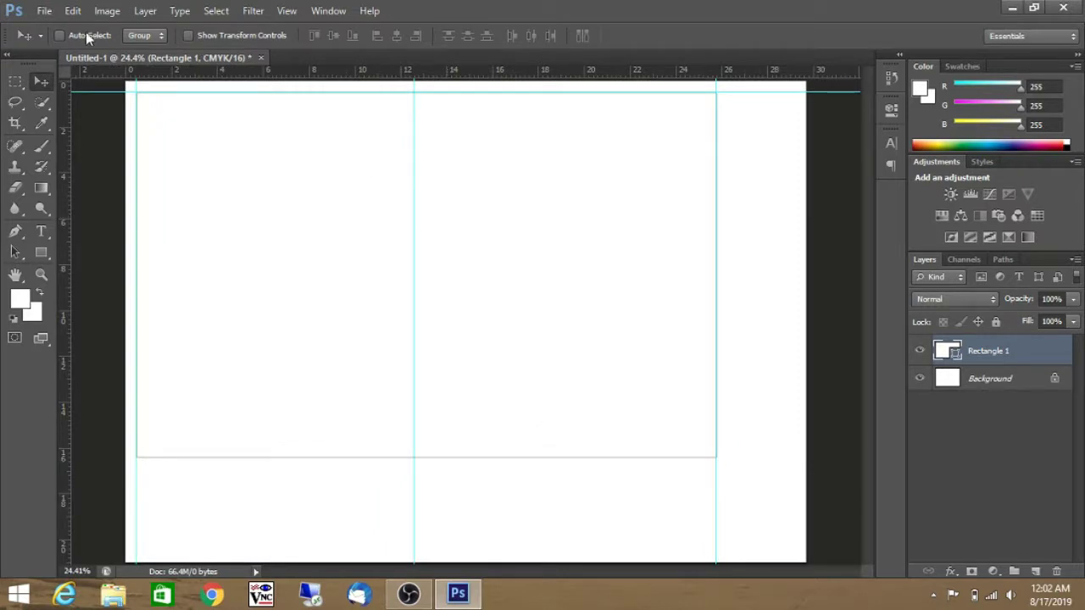
left_click(286, 11)
left_click(353, 358)
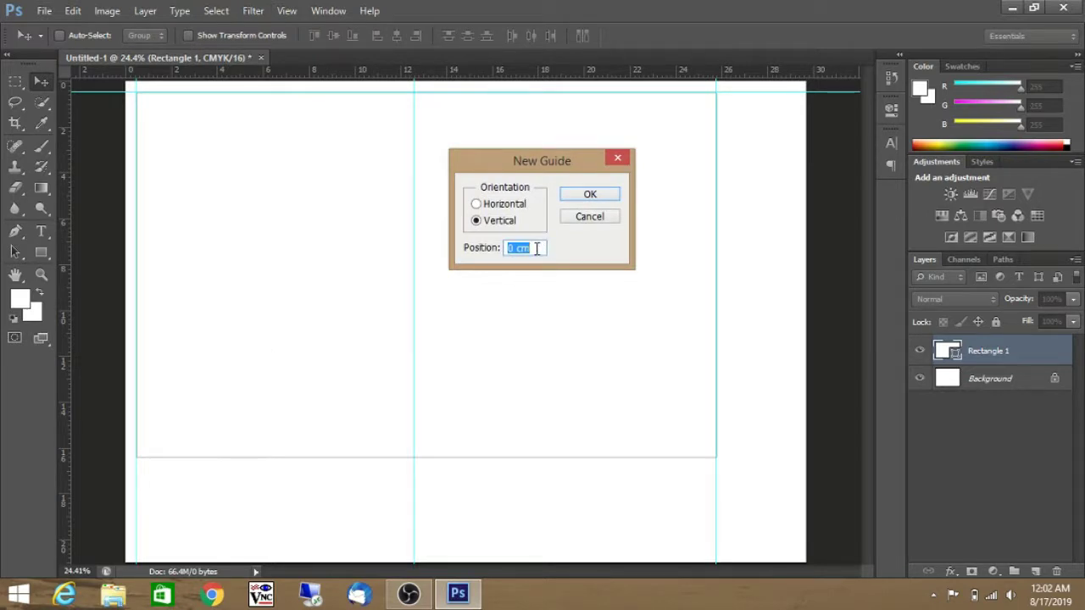
type("12")
key("BackSpace")
key("BackSpace")
type("12")
key("BackSpace")
type("3.6cm")
key("Return")
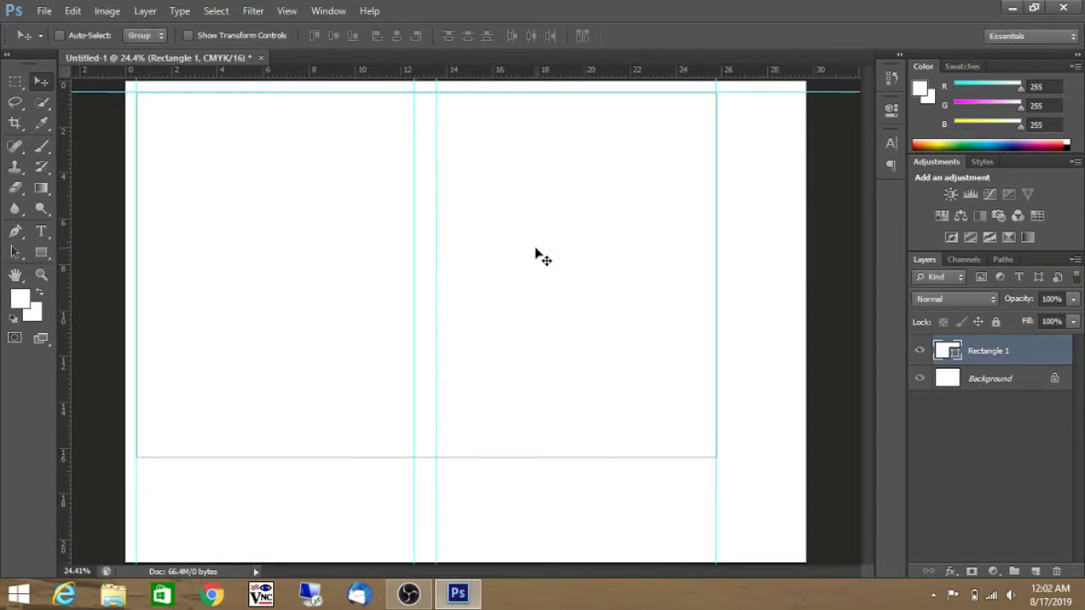
Examine the spacing of the two middle guides and how the rectangle's edges align with the outer guides.
scroll(497, 324, "up", 2)
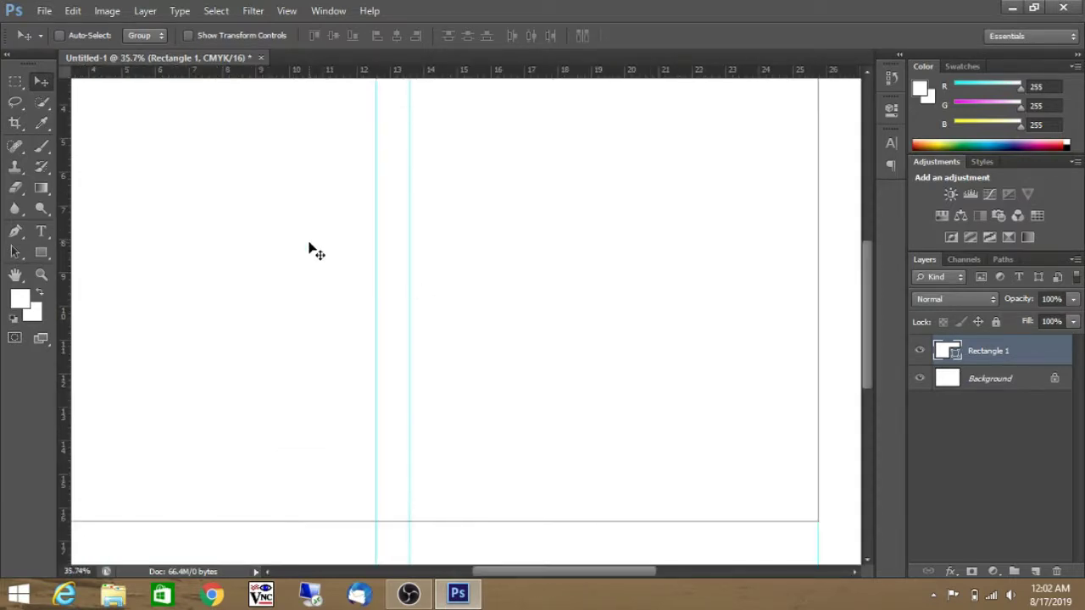
scroll(416, 174, "down", 1)
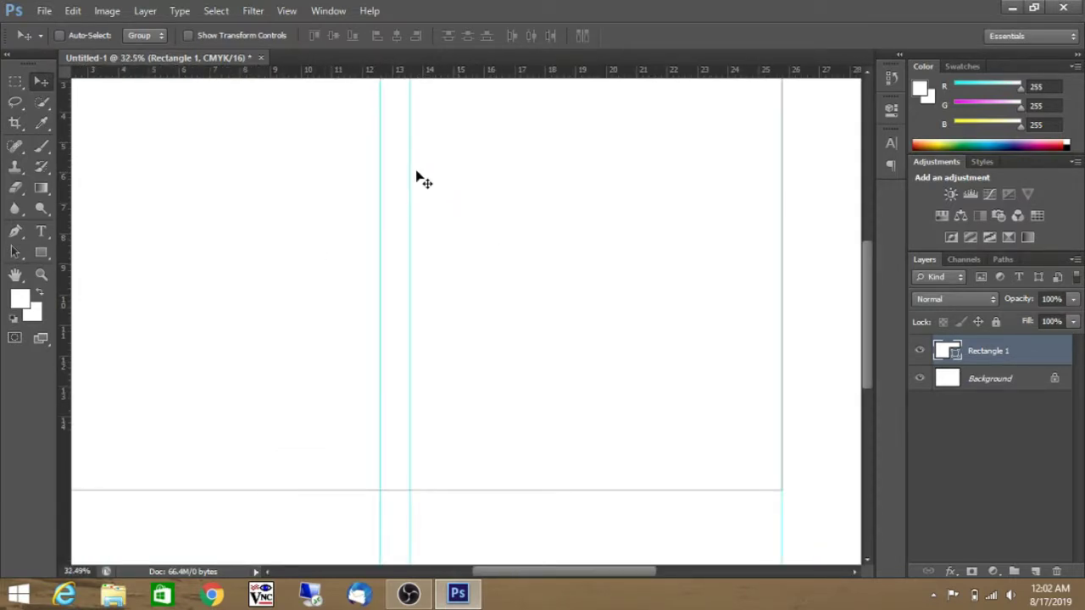
scroll(416, 174, "down", 3)
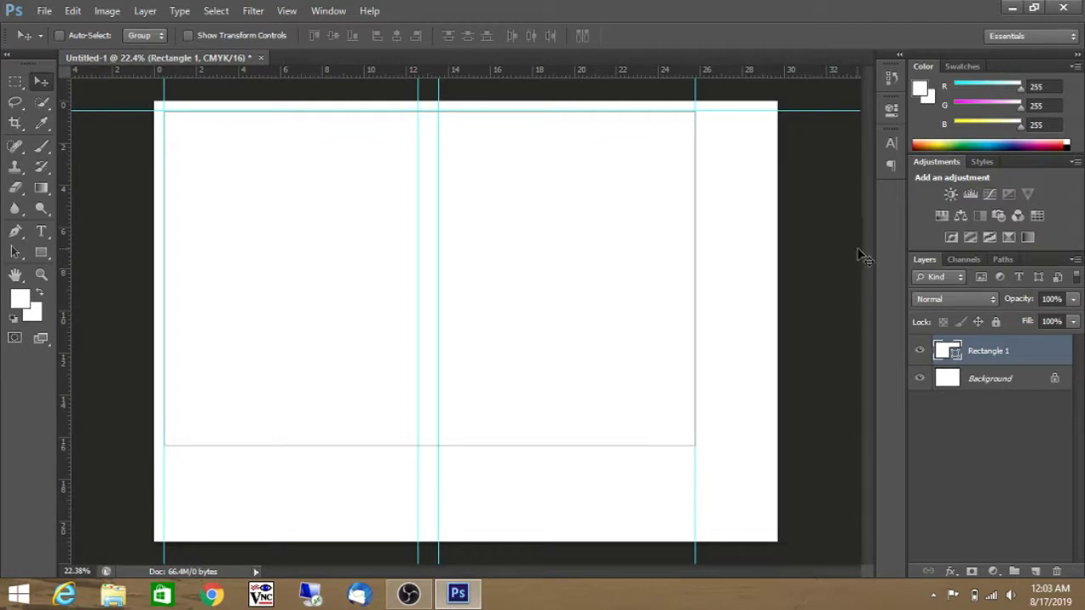
scroll(617, 175, "up", 2)
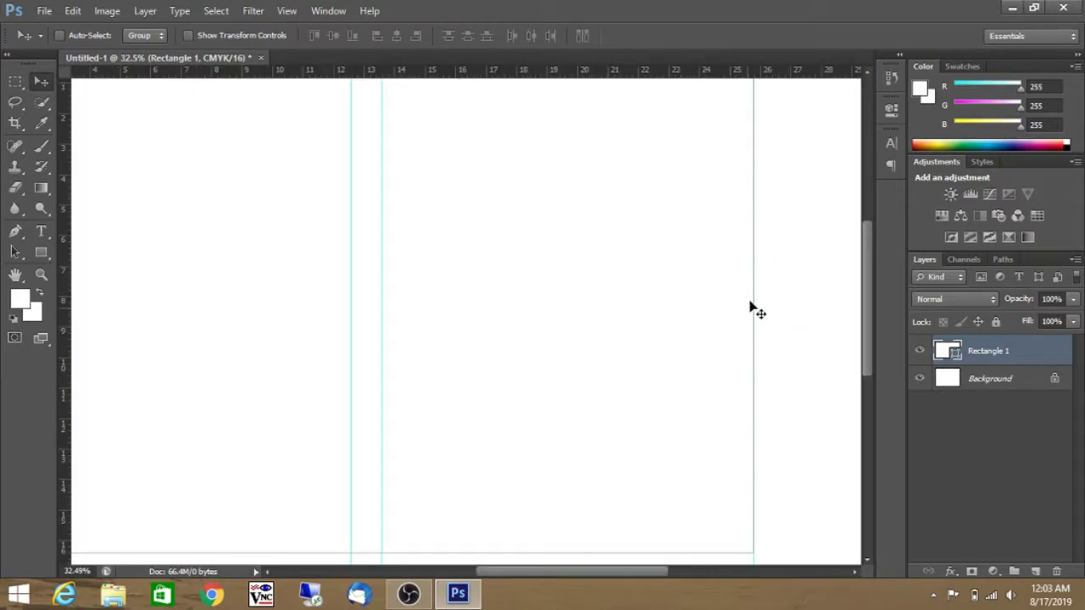
scroll(733, 262, "up", 2)
scroll(734, 262, "down", 4)
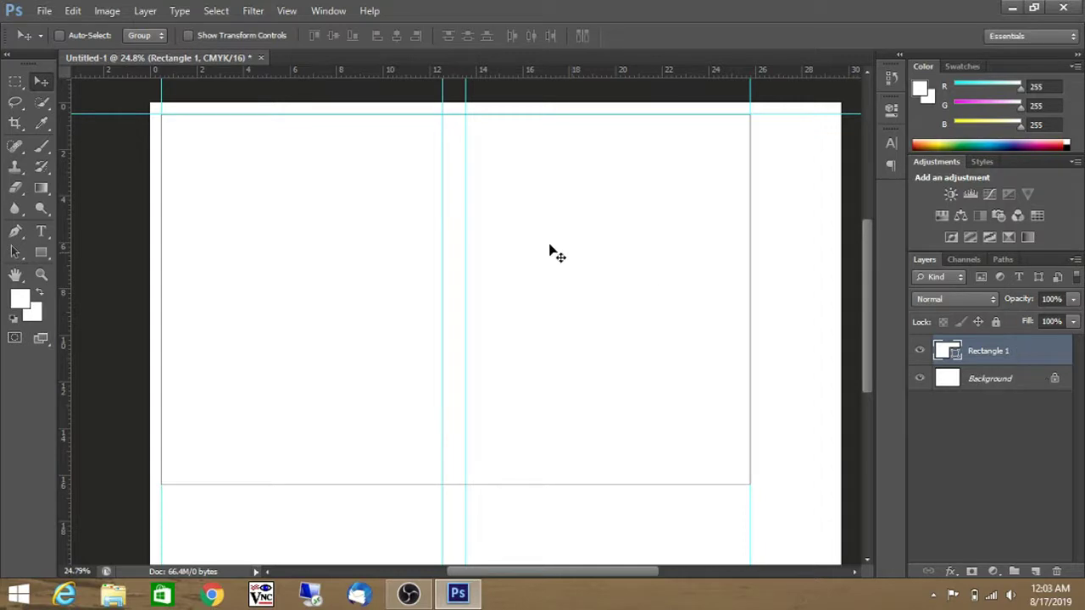
scroll(466, 172, "up", 3)
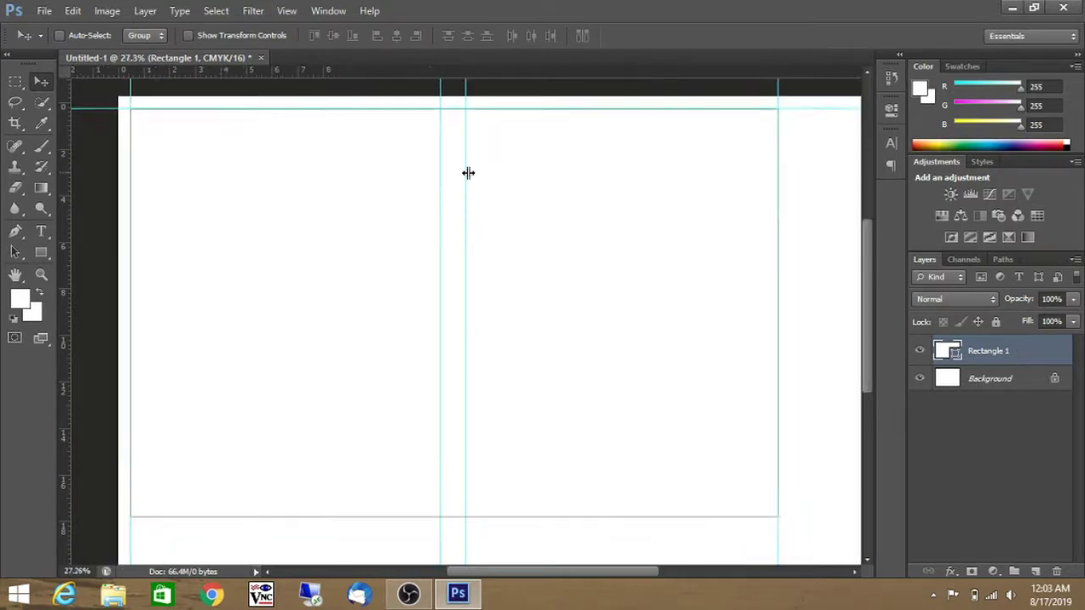
scroll(466, 172, "down", 3)
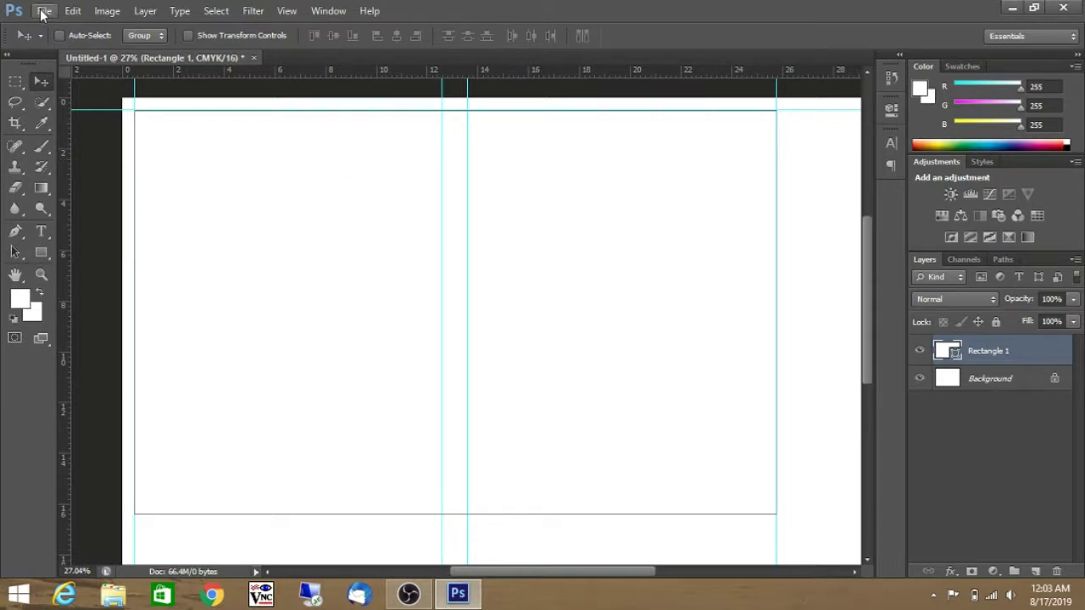
Open the image 75289 from the mandala-illustration folder in Downloads.
left_click(43, 11)
left_click(51, 39)
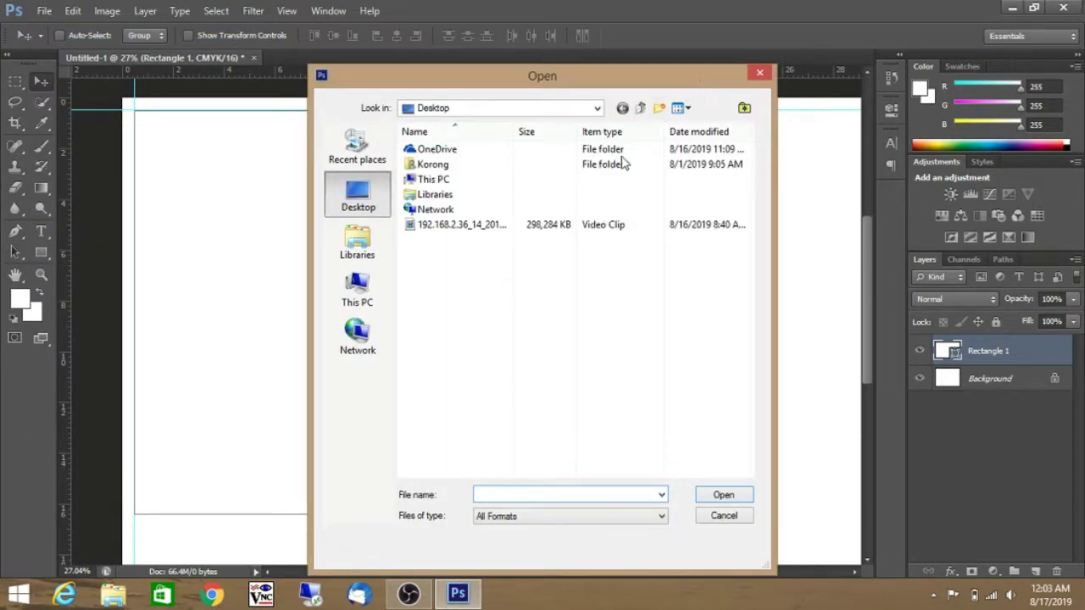
left_click(356, 288)
double_click(481, 167)
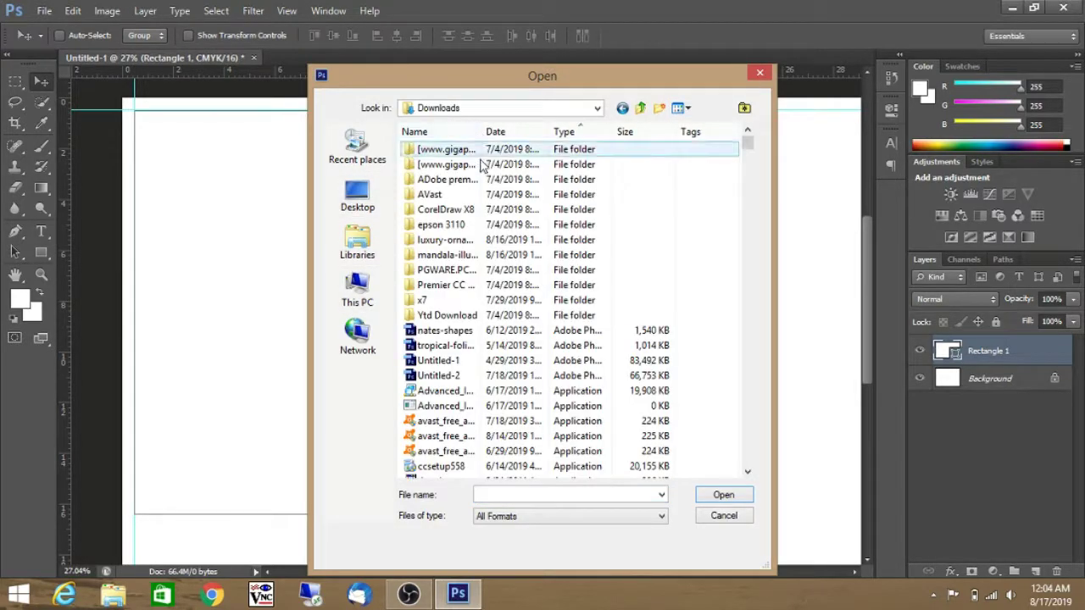
left_click(474, 255)
double_click(474, 255)
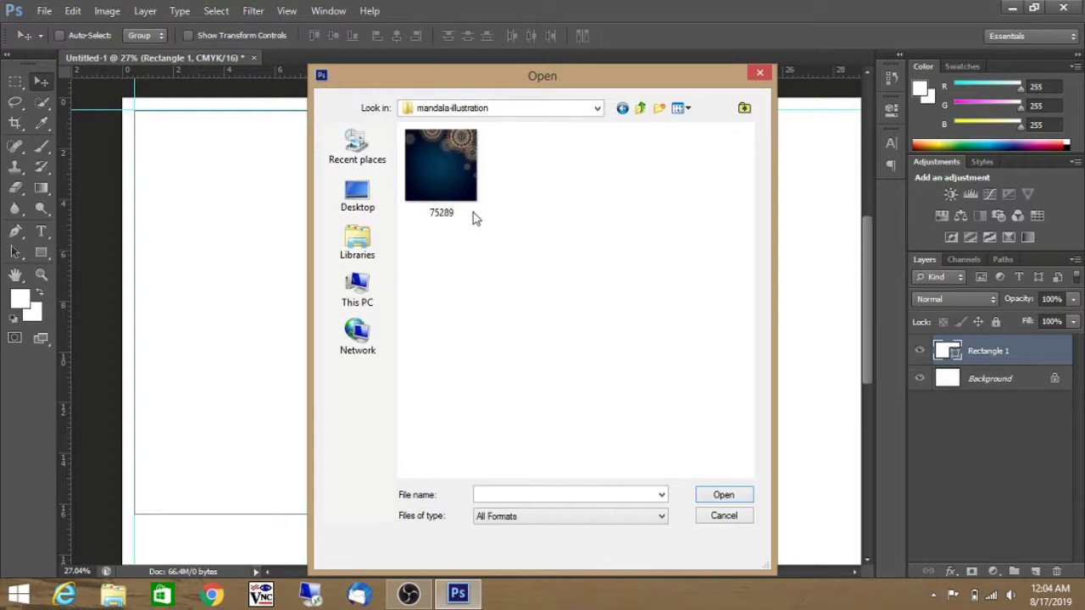
left_click(466, 178)
double_click(465, 172)
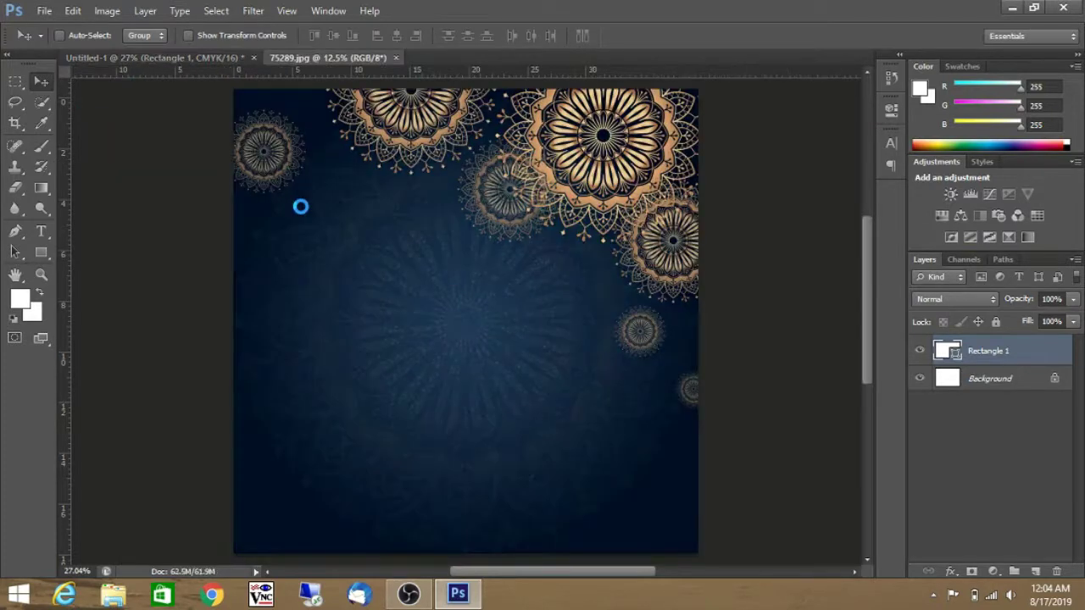
Duplicate the mandala image's background layer and copy the duplicate into Untitled-1, accepting the bit-depth conversion.
key("ctrl+minus")
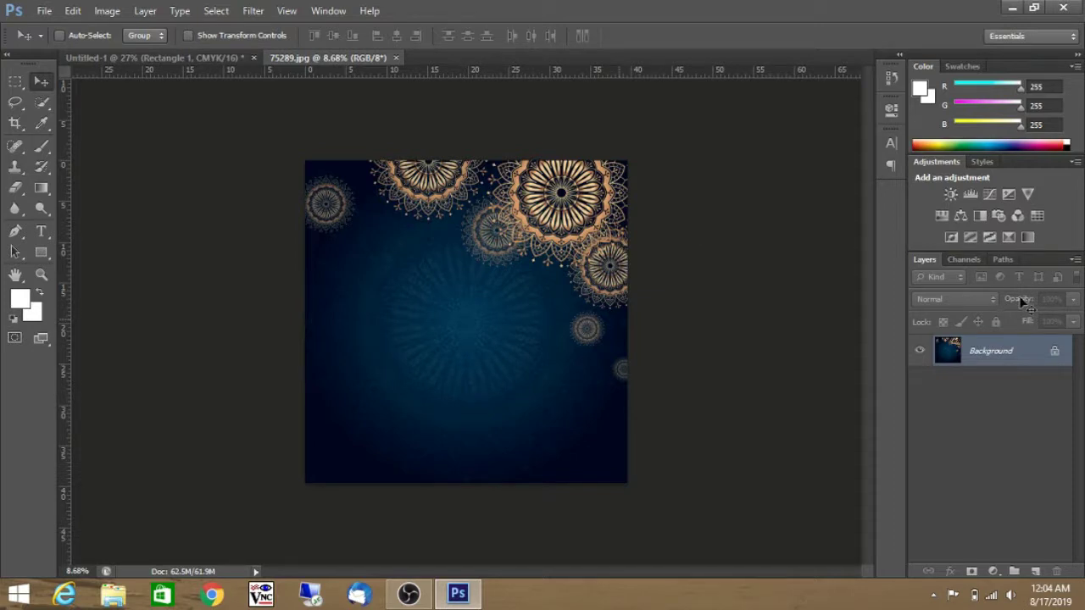
key("ctrl+j")
left_click_drag(612, 415, 263, 226)
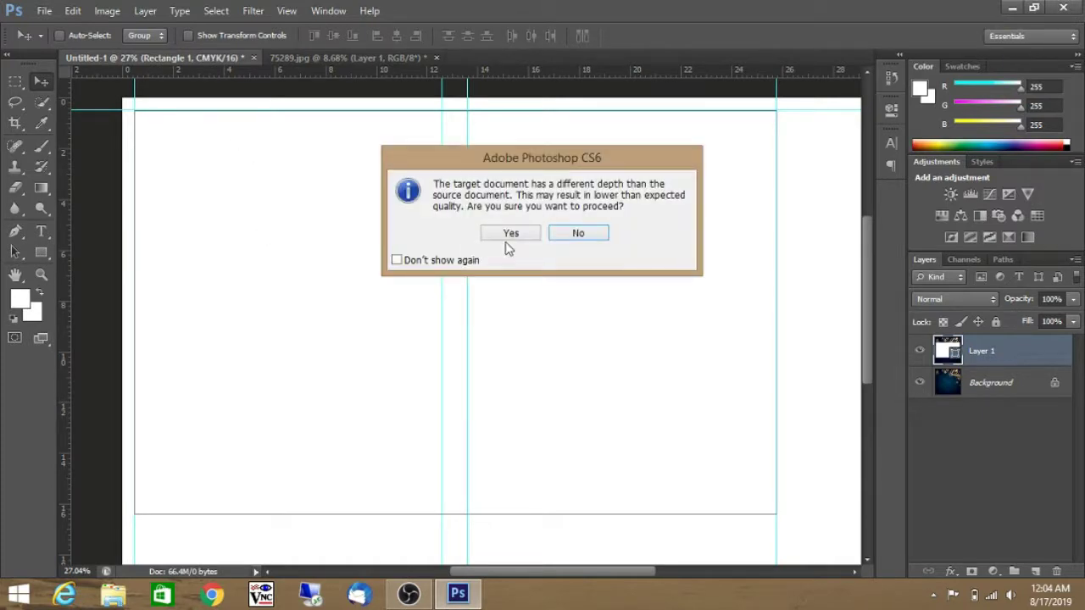
left_click(460, 260)
left_click(518, 236)
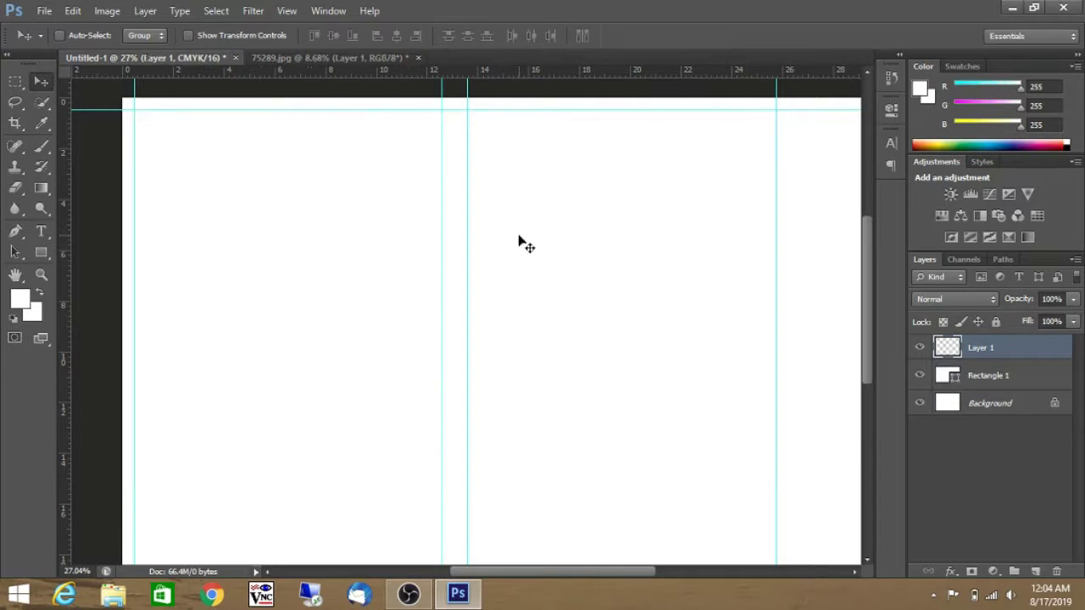
Scale the mandala image to 74.65% and position it over the rectangle with its upper edge on the page's upper edge.
scroll(410, 249, "down", 3)
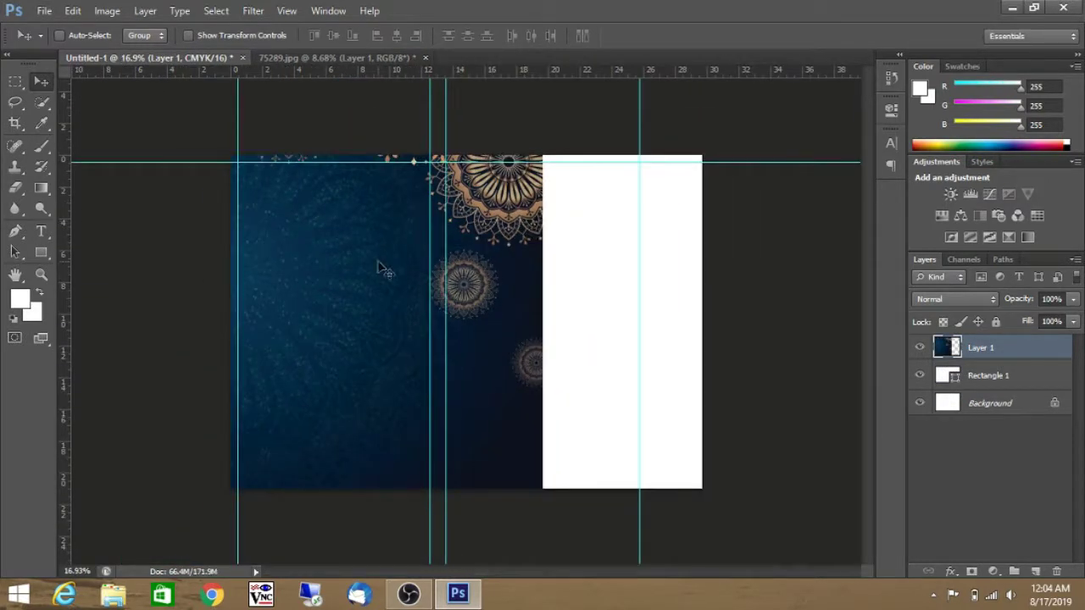
left_click_drag(363, 271, 478, 353)
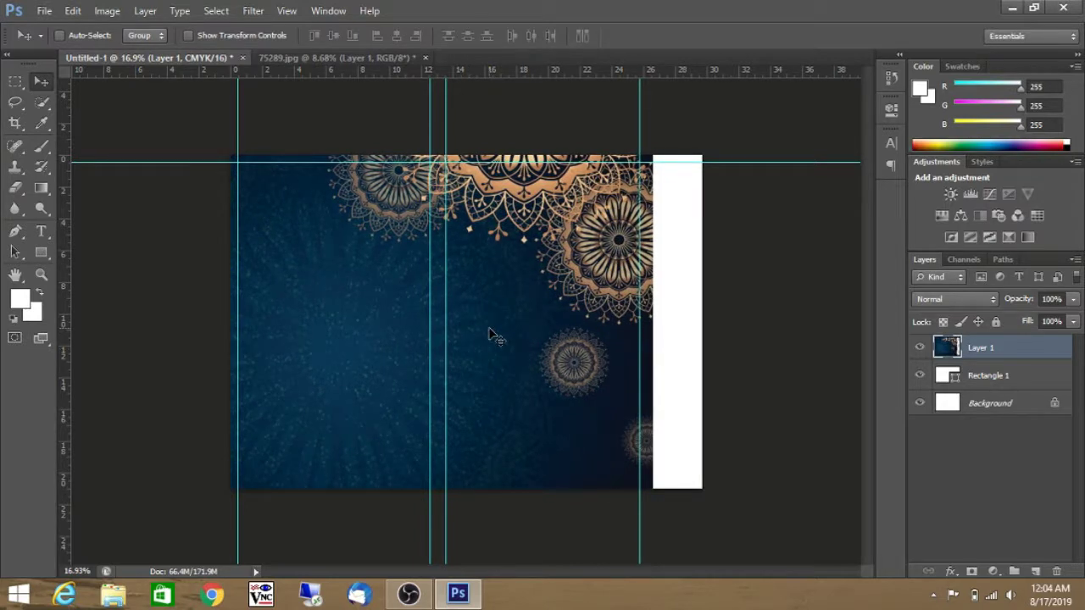
key("ctrl+t")
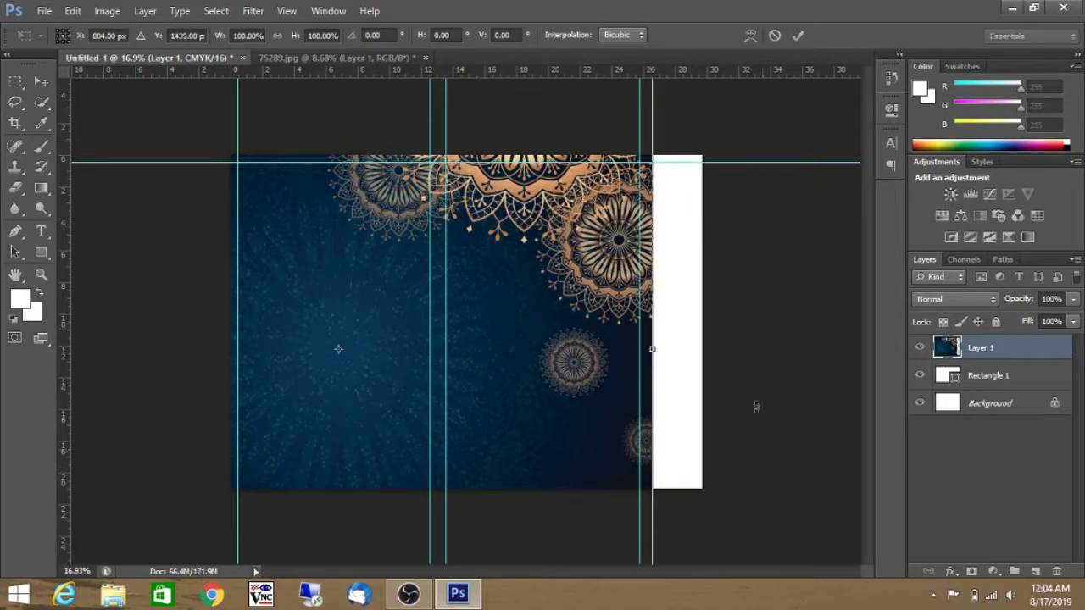
scroll(733, 336, "down", 3)
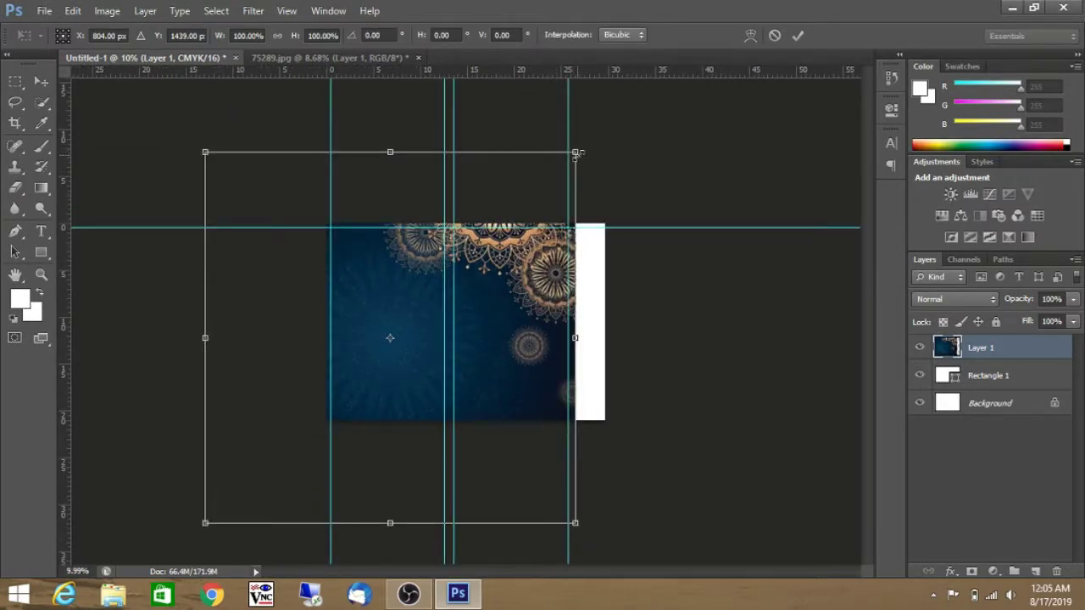
left_click_drag(517, 206, 482, 245)
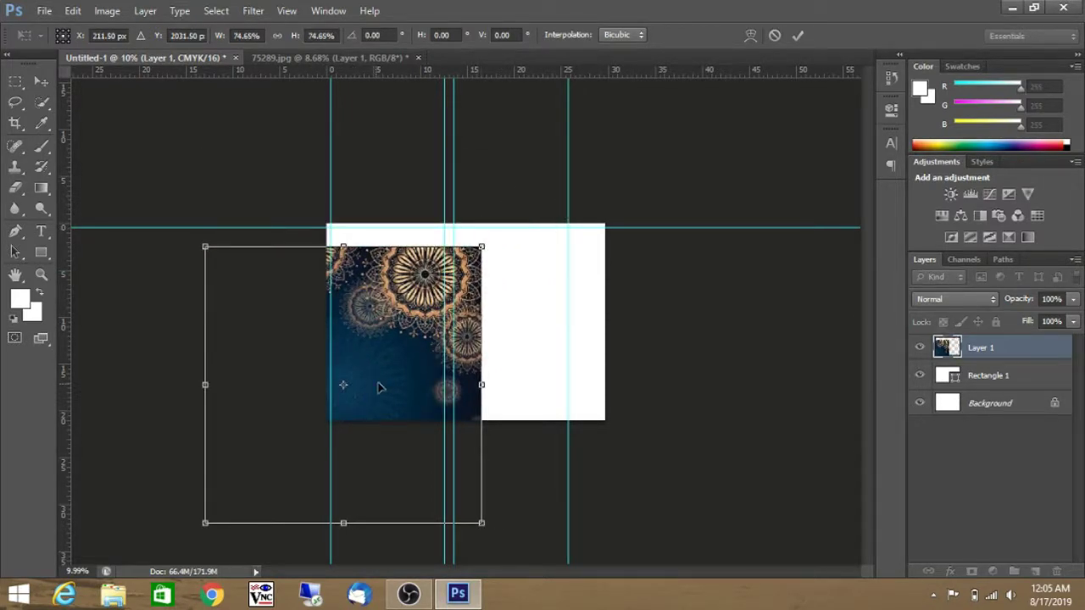
left_click_drag(380, 387, 474, 361)
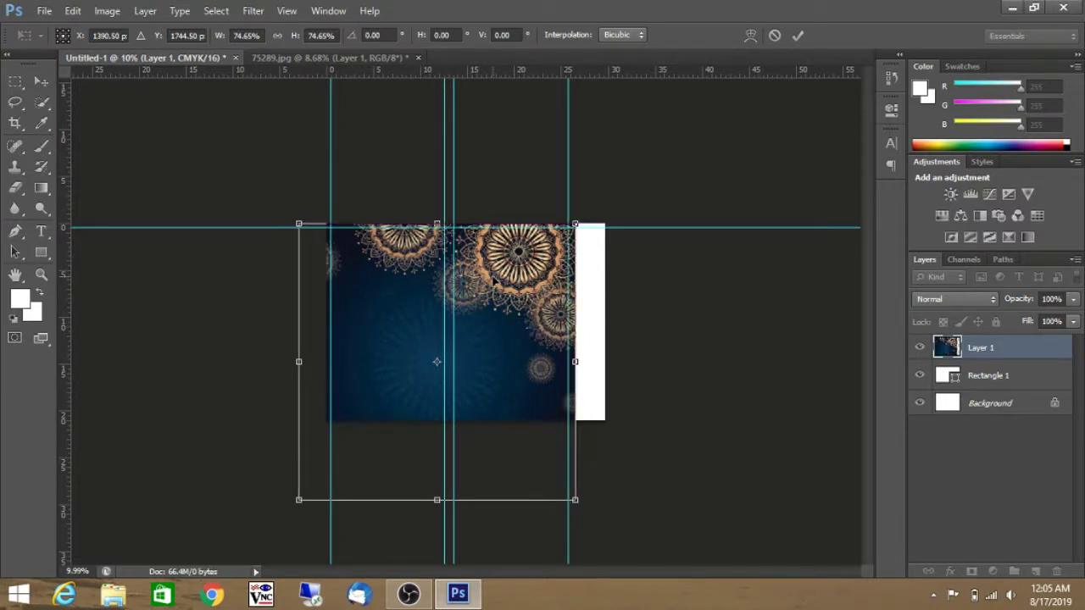
key("Return")
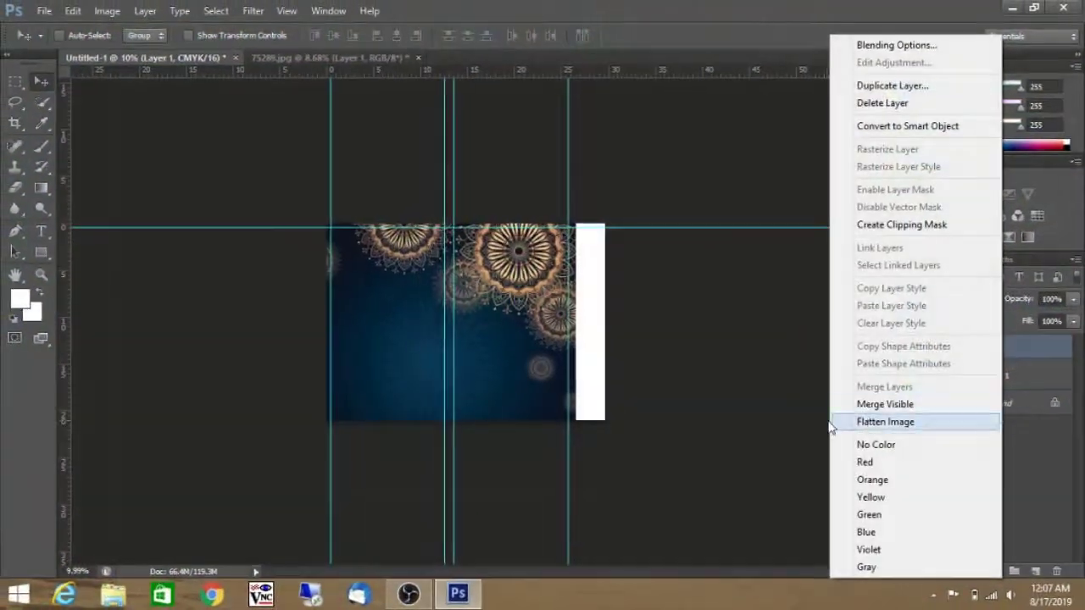
Clip the mandala image layer to the rectangle shape beneath it.
left_click(760, 352)
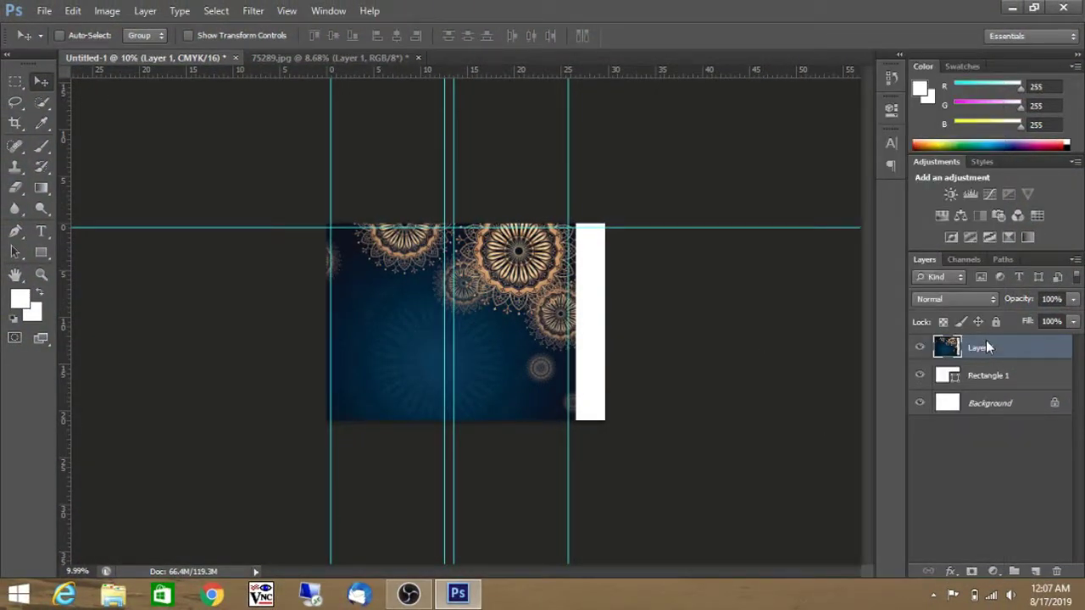
right_click(986, 348)
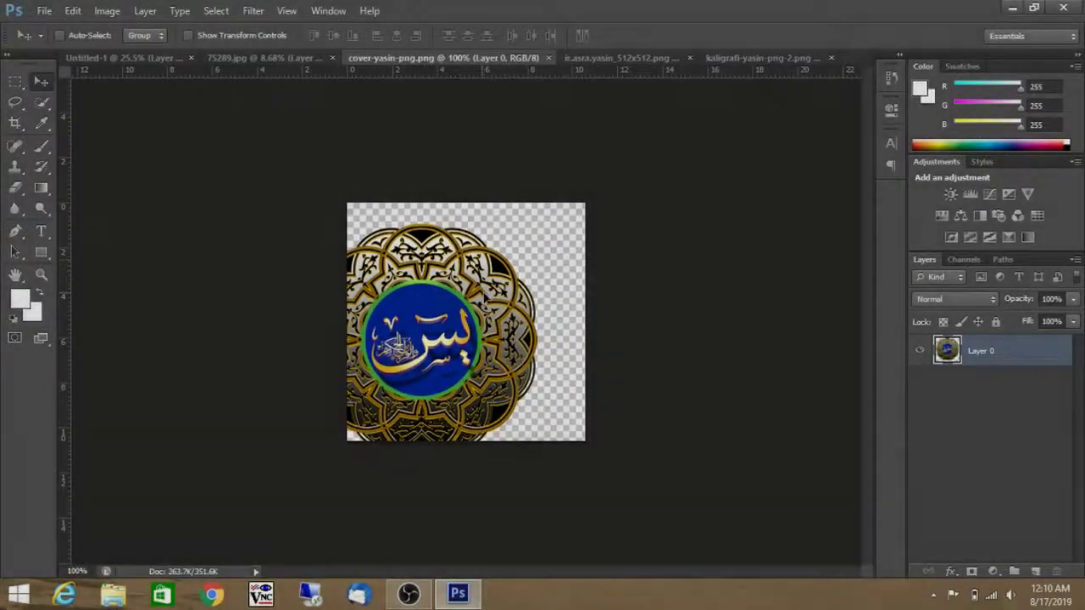
Copy the cover-yasin-png medallion into Untitled-1, enlarge it to about 9.5 cm wide and centre it over the large mandala.
left_click_drag(488, 330, 646, 174)
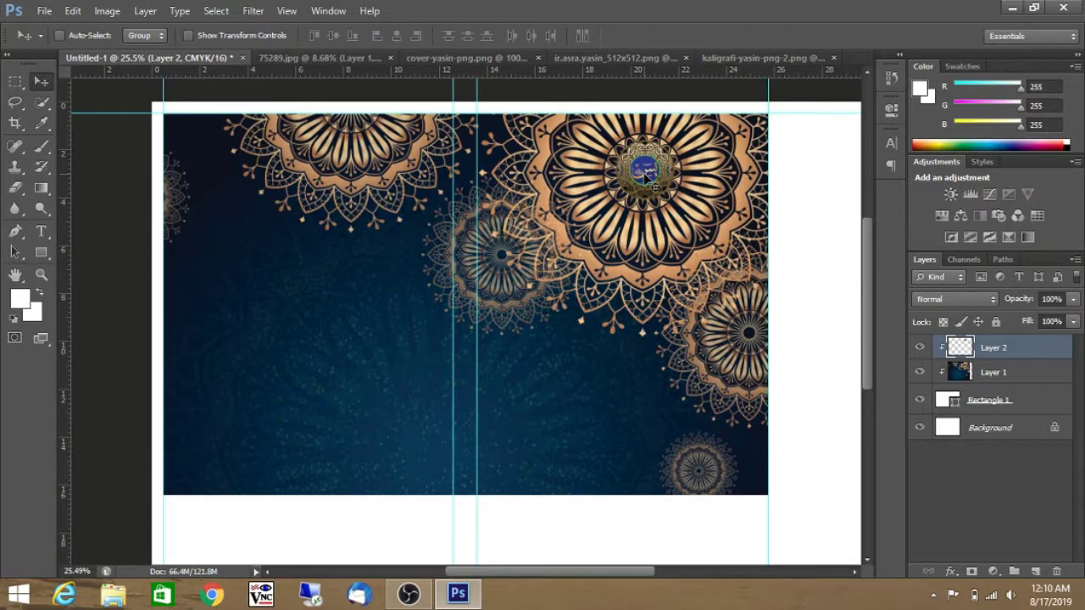
key("ctrl+t")
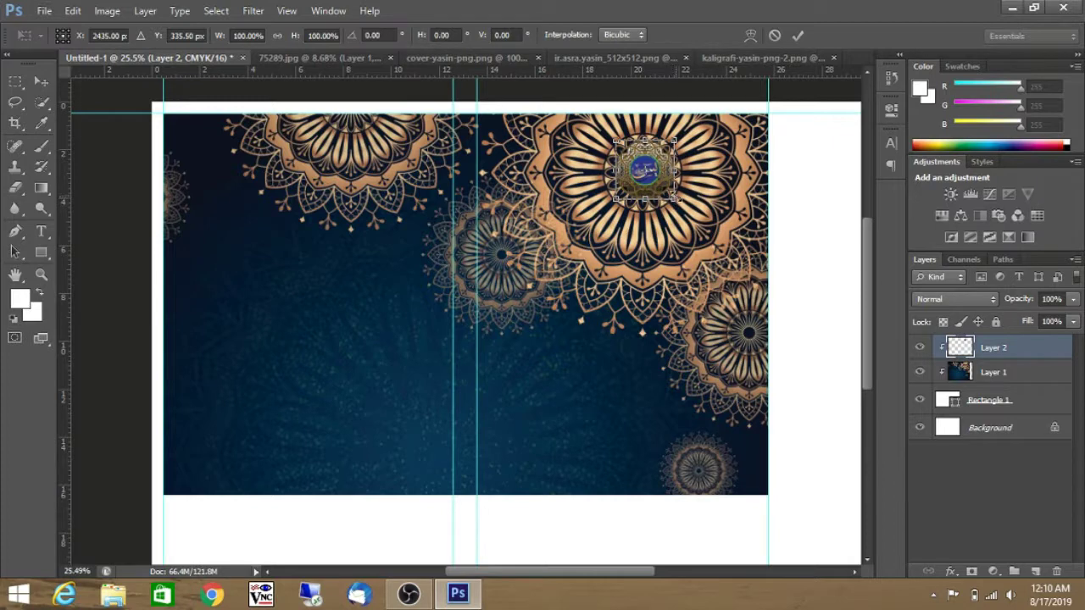
left_click_drag(675, 200, 815, 392)
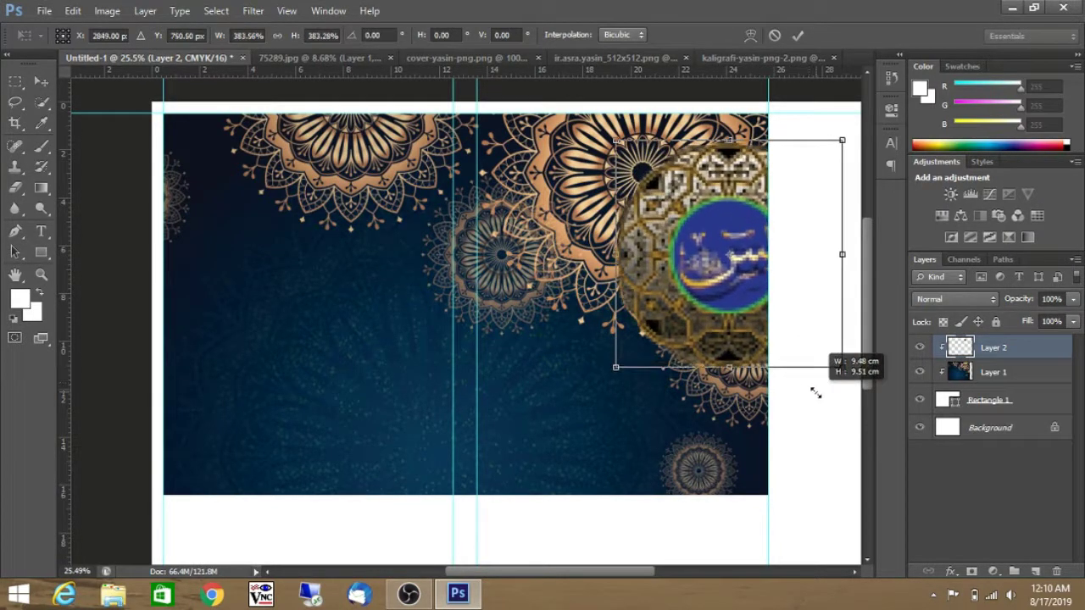
double_click(727, 324)
left_click_drag(730, 327, 646, 230)
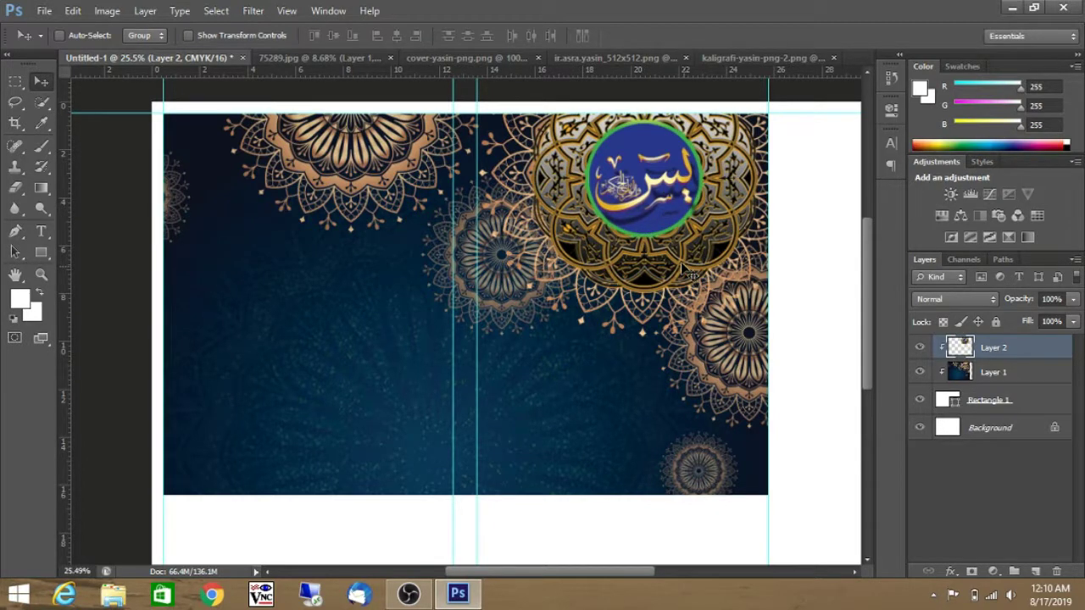
Shrink the calligraphy medallion to about 5.7 cm wide and centre it over the large mandala.
key("ctrl+t")
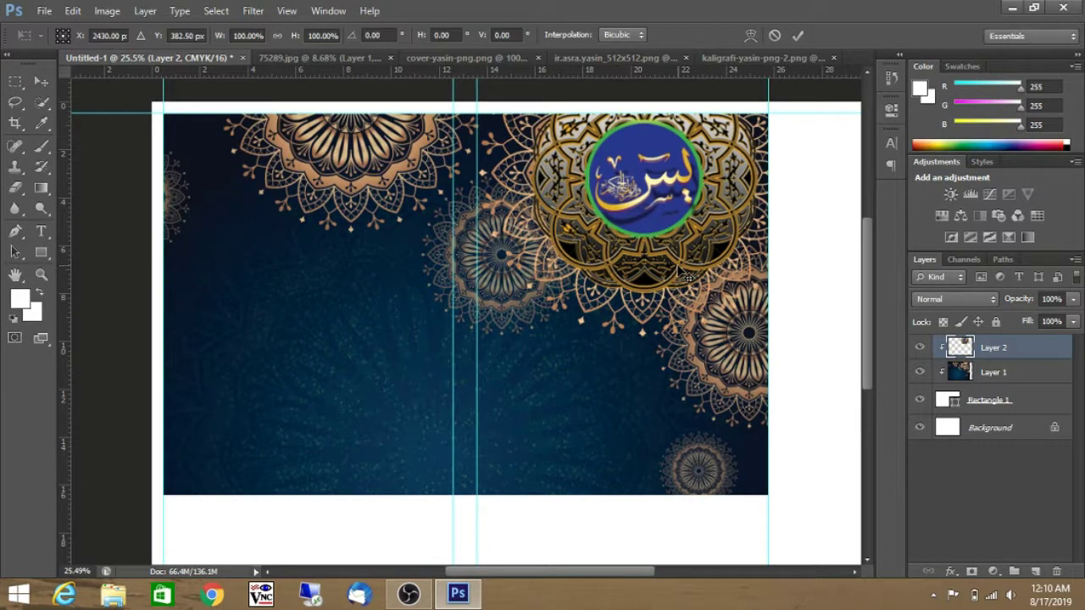
left_click_drag(756, 295, 704, 234)
left_click_drag(669, 192, 693, 215)
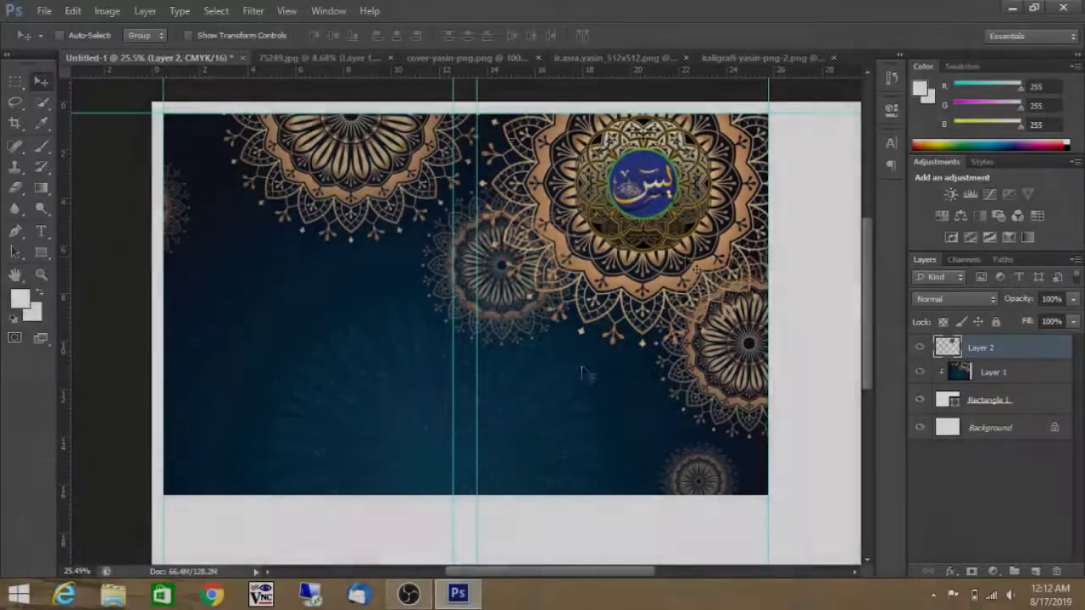
Examine the resized medallion against the mandala up close and within the whole cover.
scroll(627, 214, "up", 3)
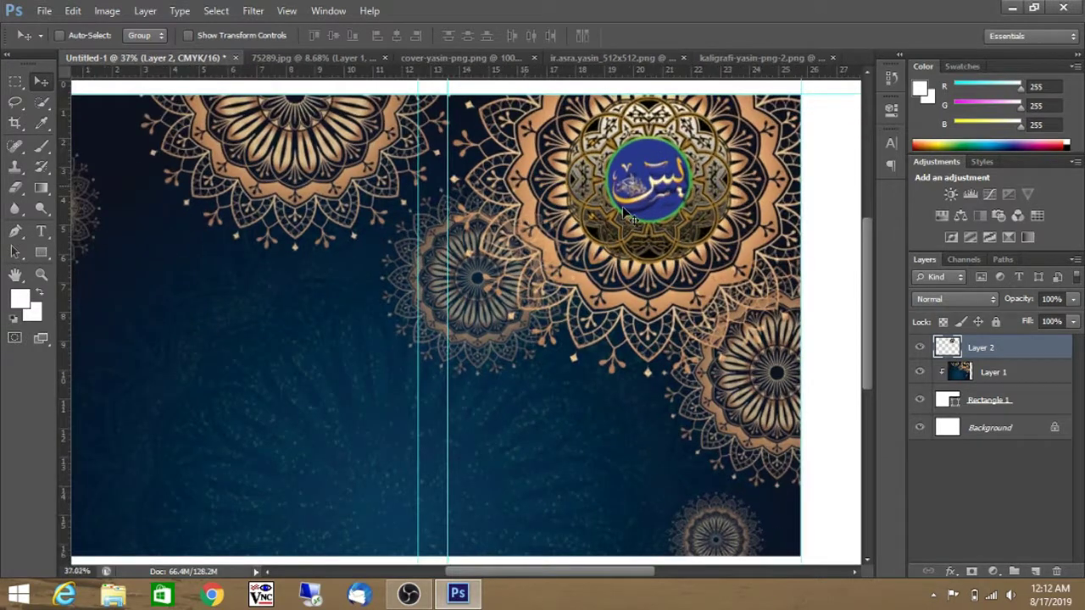
scroll(631, 216, "up", 1)
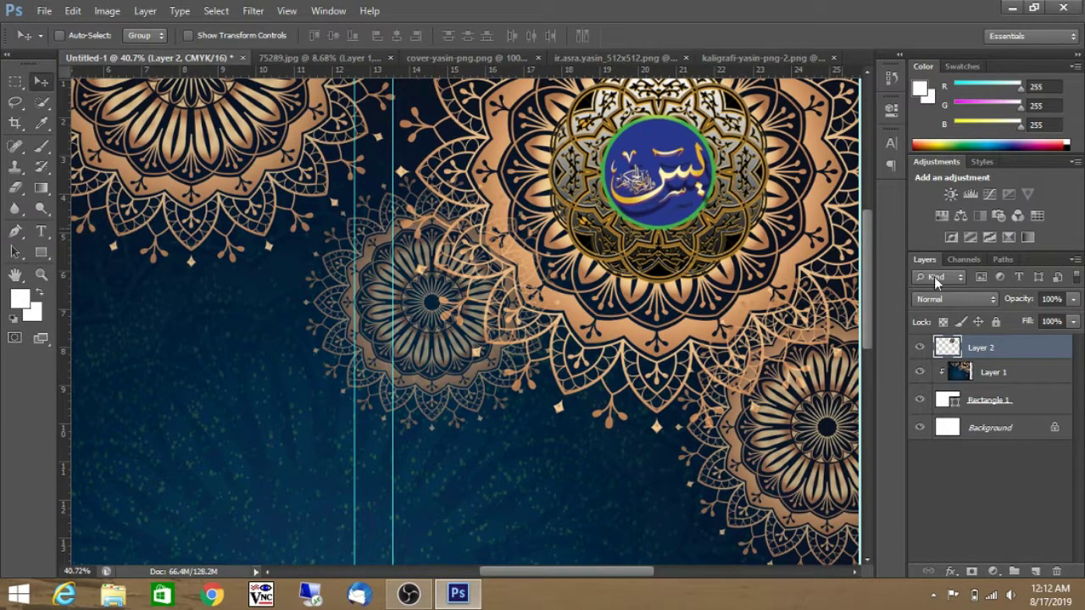
left_click_drag(870, 231, 864, 180)
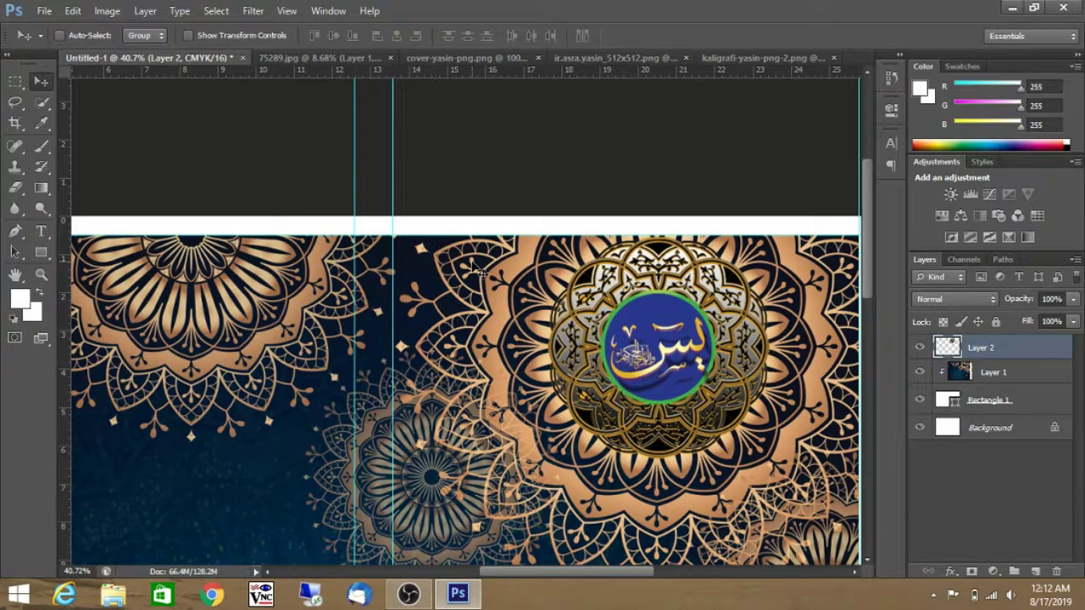
scroll(477, 269, "up", 2)
scroll(477, 269, "down", 2)
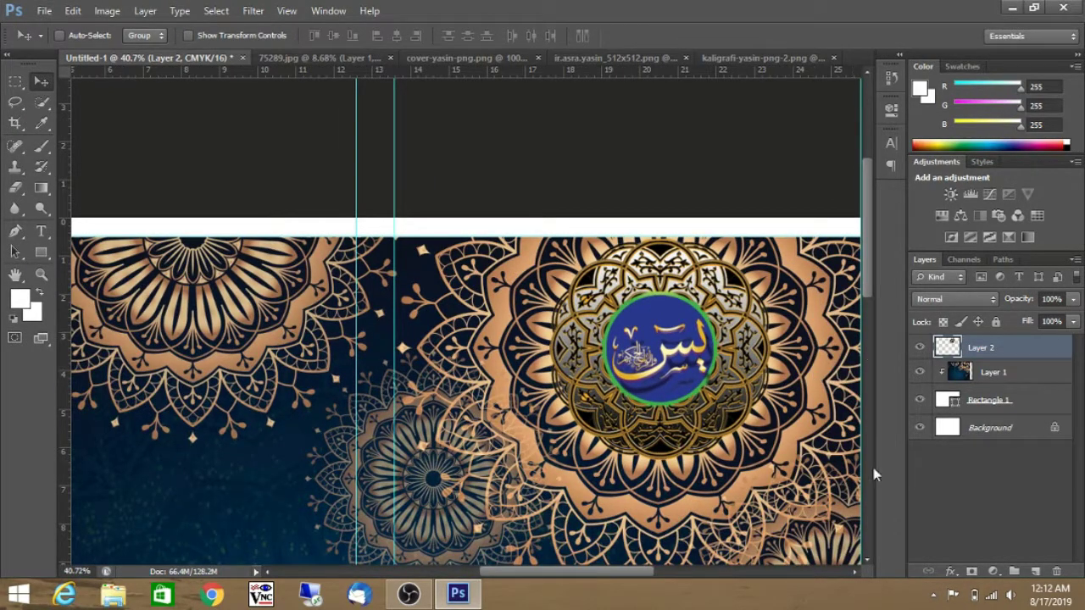
scroll(607, 417, "down", 4)
scroll(632, 411, "up", 3)
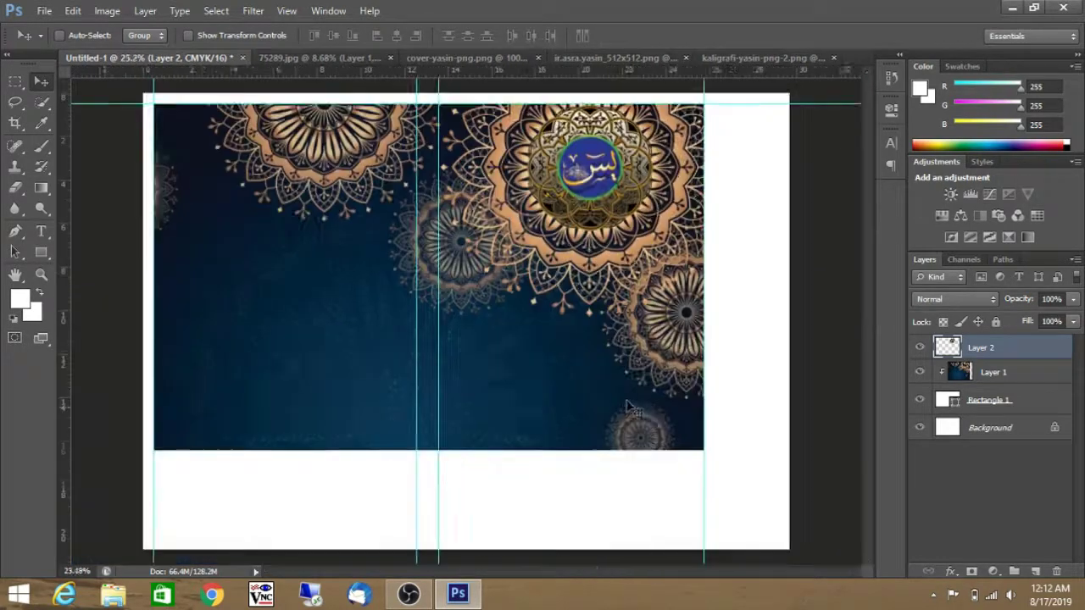
scroll(616, 206, "up", 2)
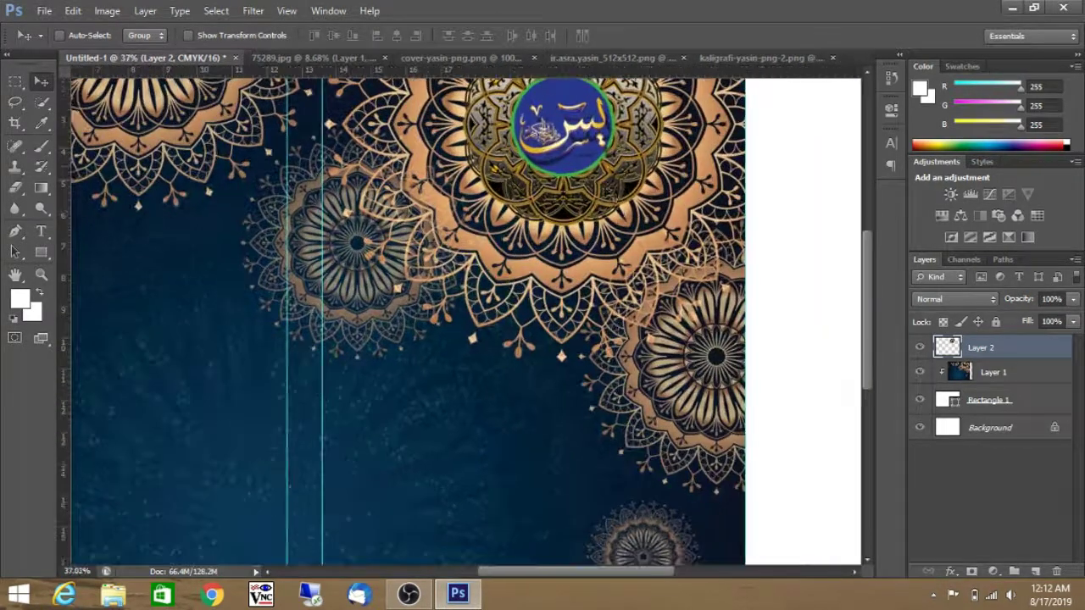
Add an Outer Glow to the medallion layer with a size of 51 px.
left_click(145, 10)
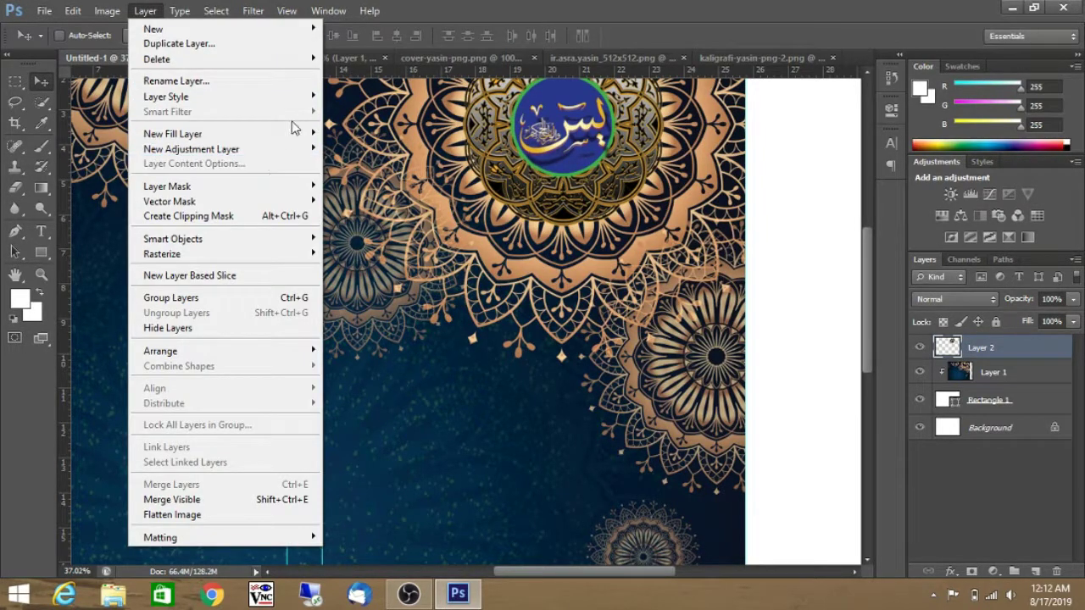
mouse_move(306, 96)
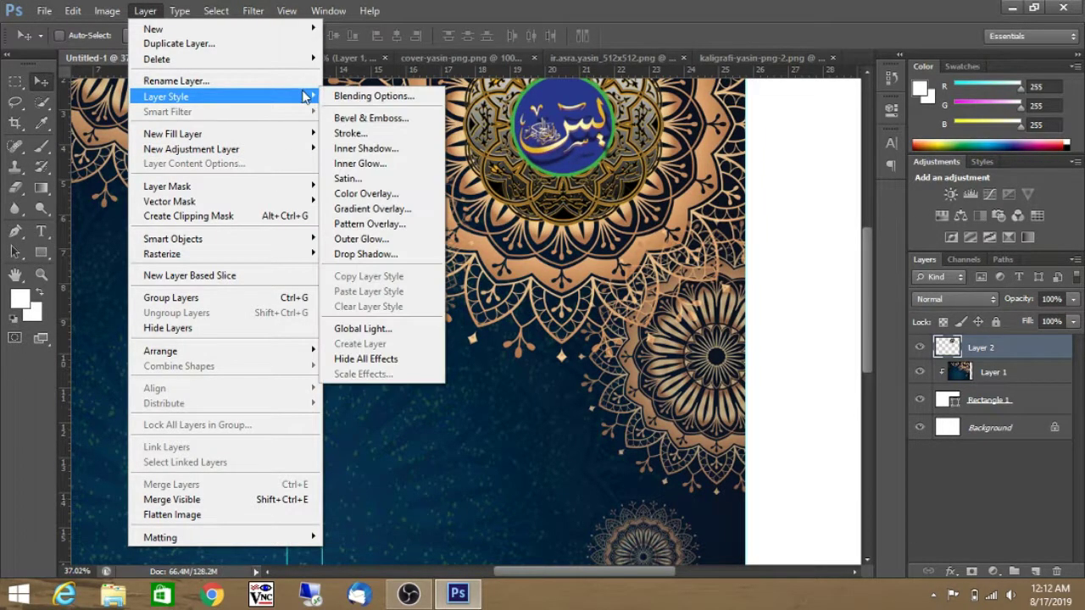
left_click(407, 239)
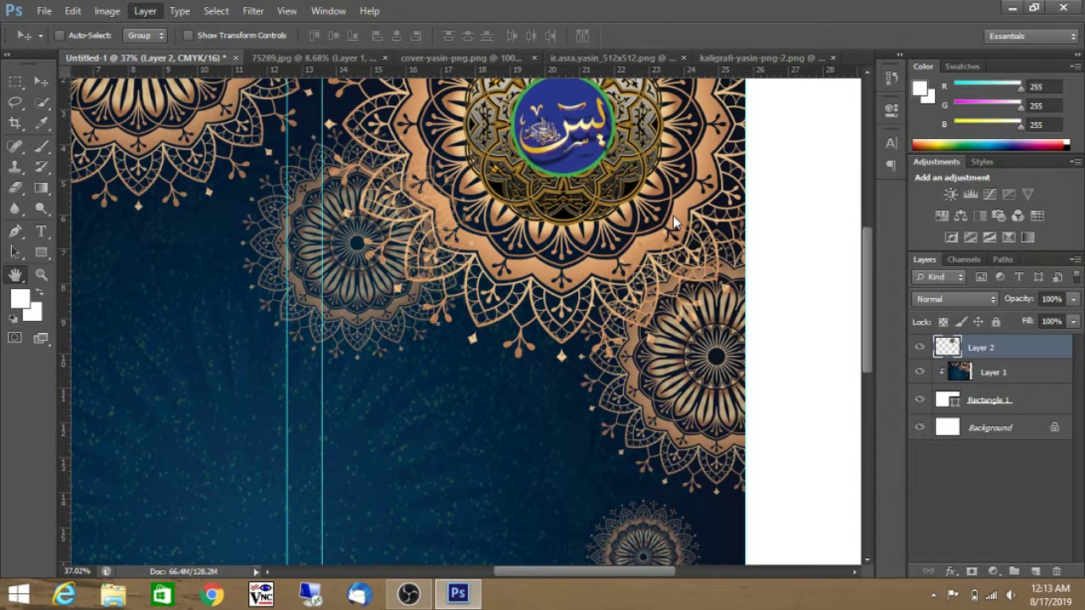
key("h")
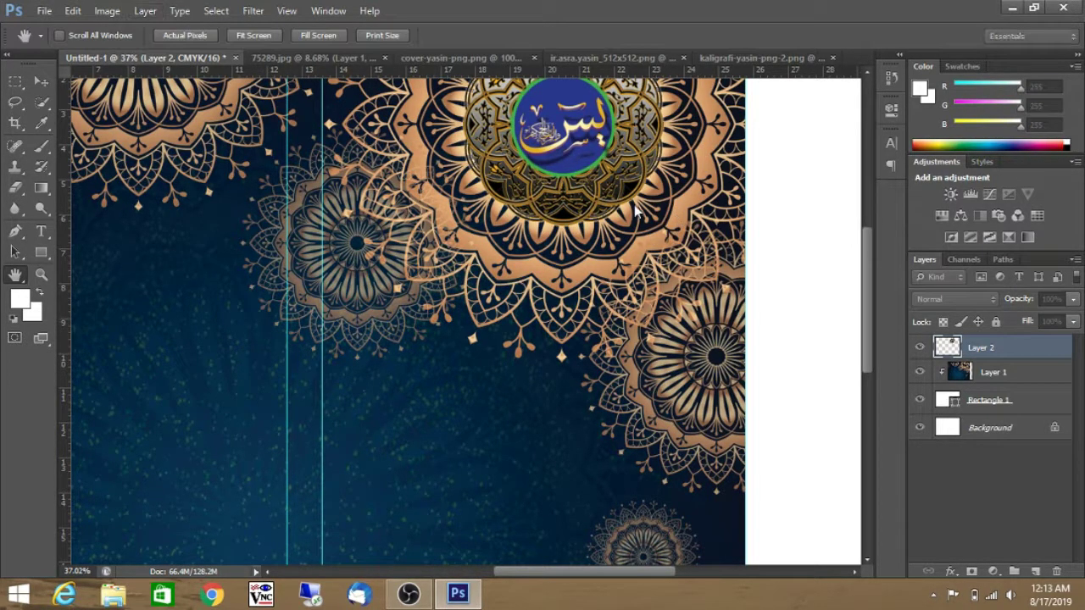
double_click(950, 373)
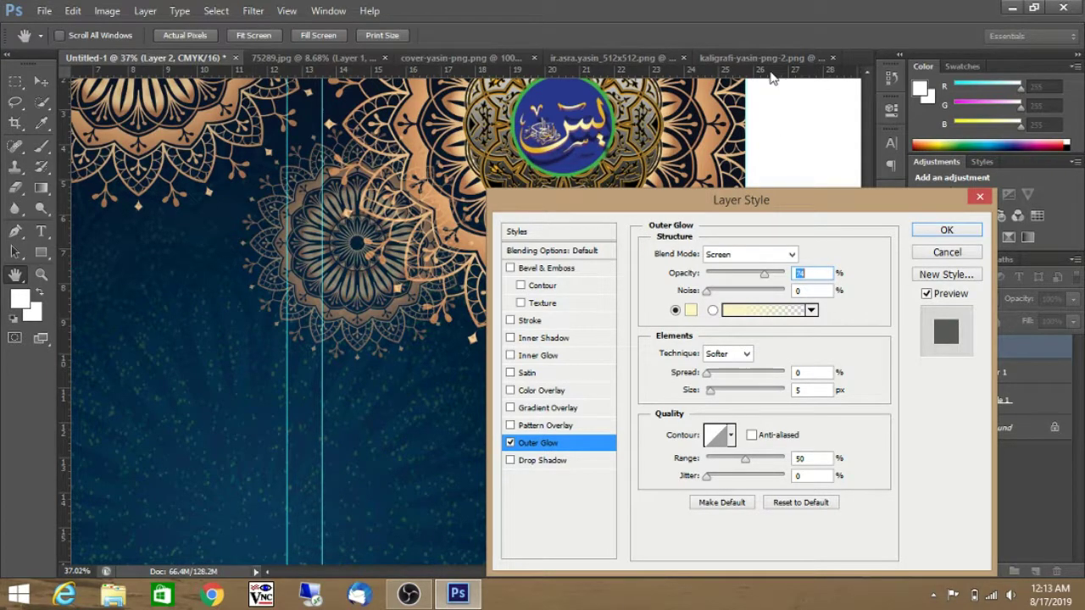
left_click_drag(682, 195, 810, 79)
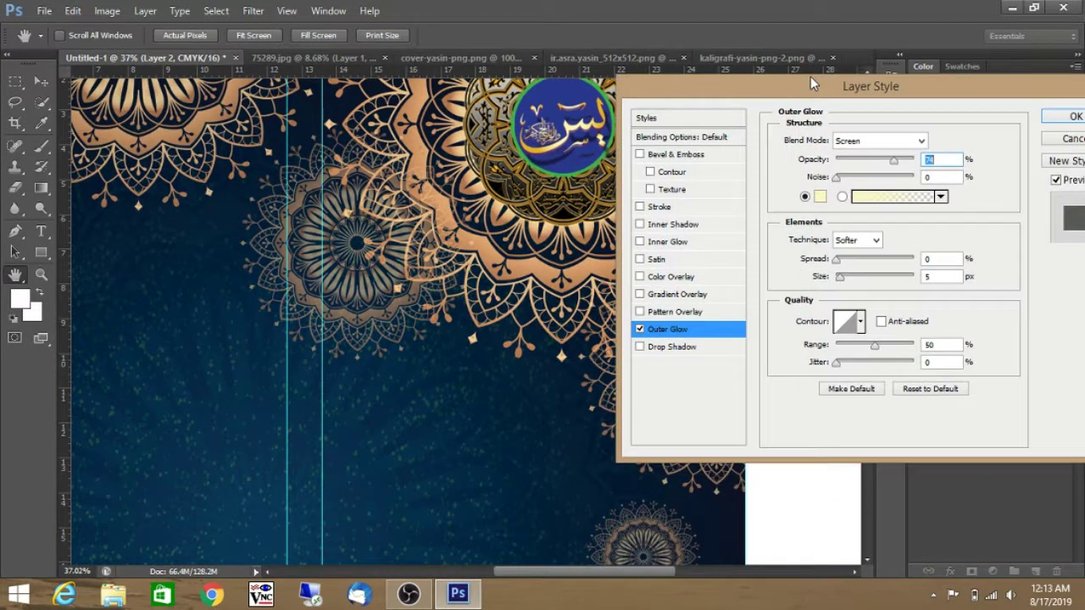
mouse_move(840, 277)
left_mouse_down()
mouse_move(990, 267)
mouse_move(857, 276)
left_mouse_up()
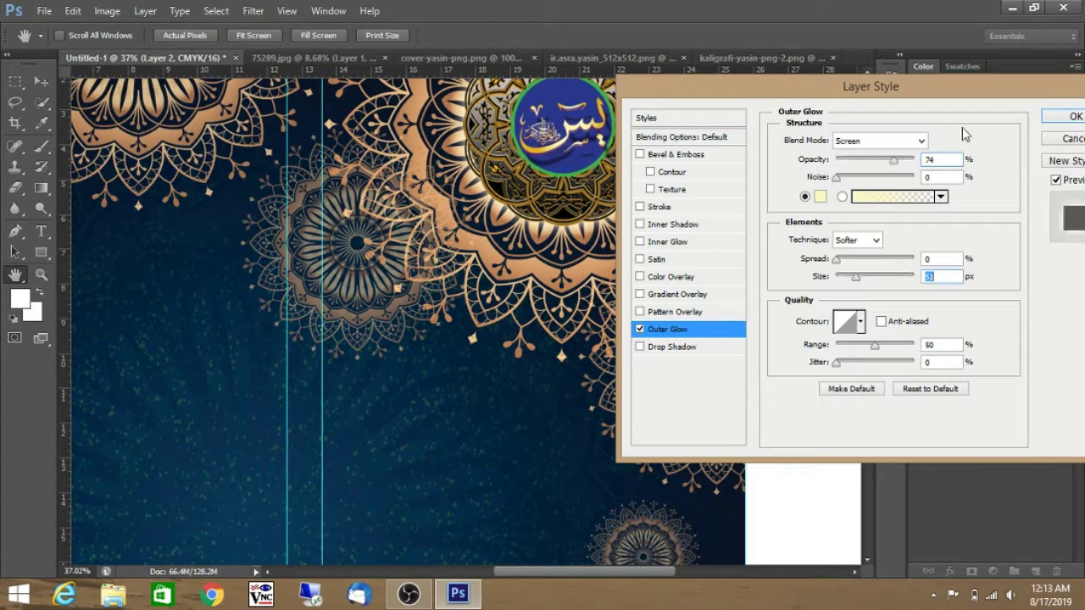
left_click_drag(975, 88, 593, 262)
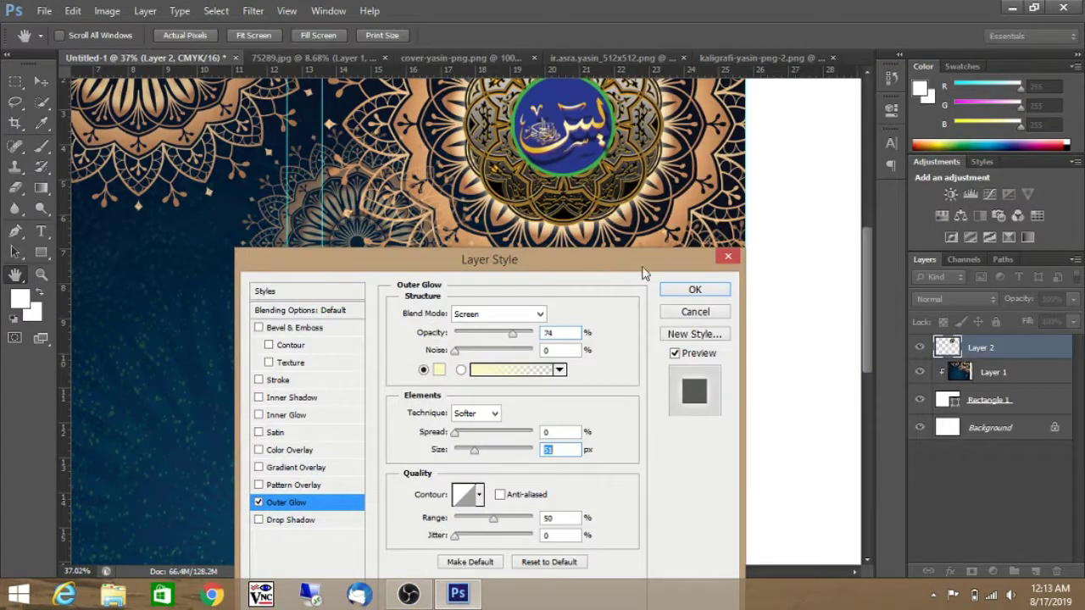
left_click(695, 291)
key("v")
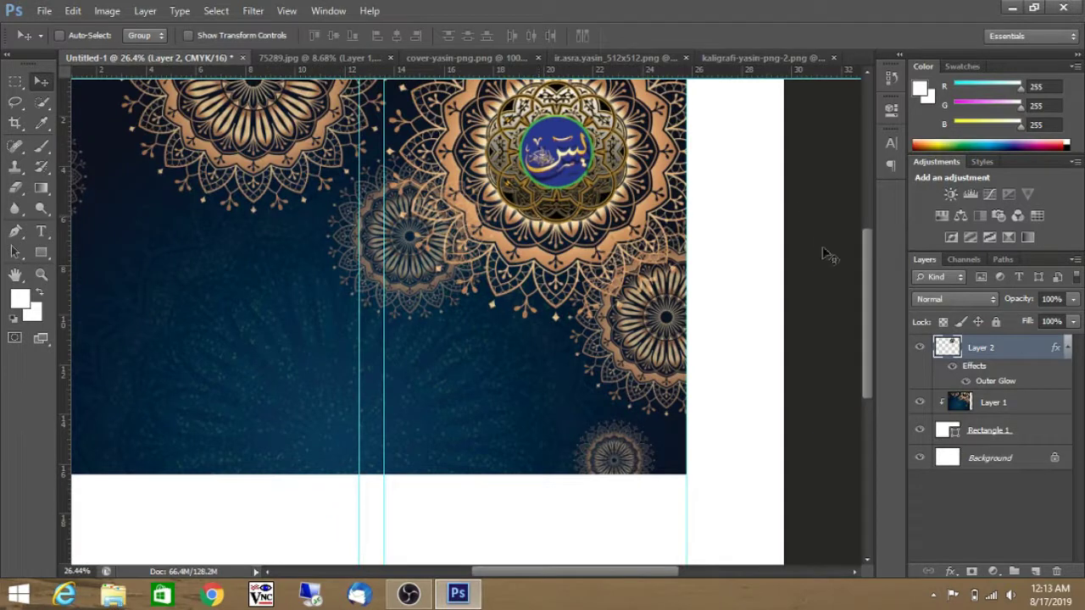
Copy the circular calligraphy from kaligrafi-yasin-png-2.png into Cover yasin sederhana.psd, placing it near the middle of the back cover.
left_click_drag(866, 279, 866, 258)
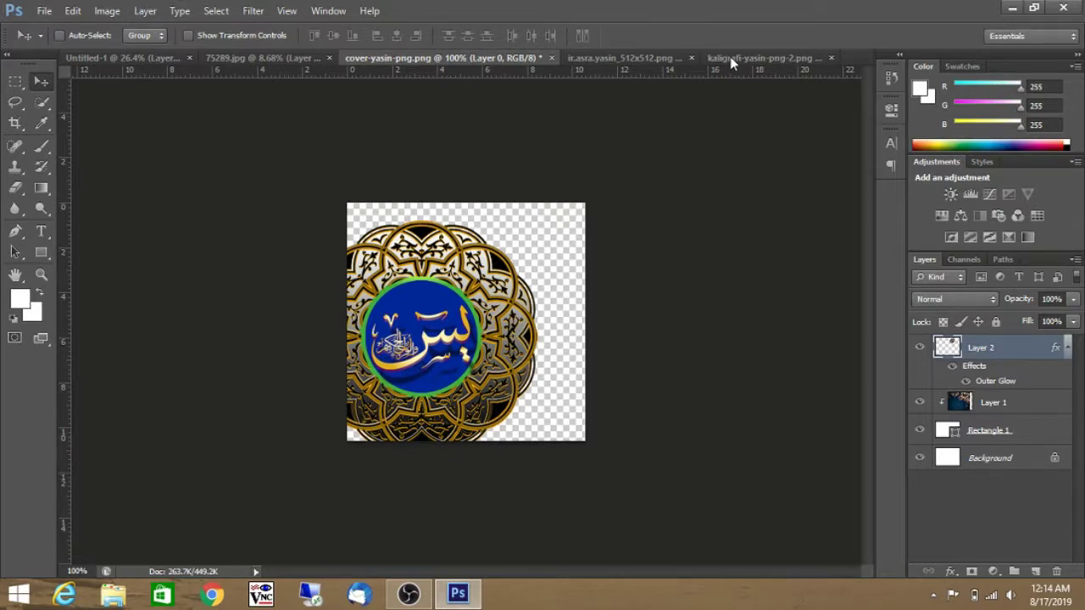
key("ctrl+Tab")
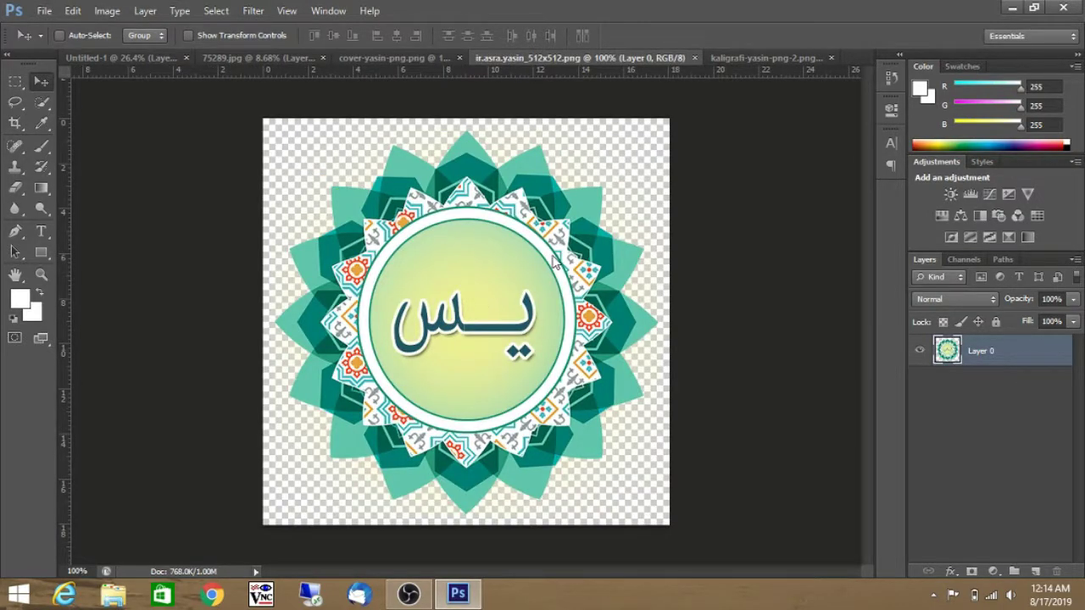
key("ctrl+Tab")
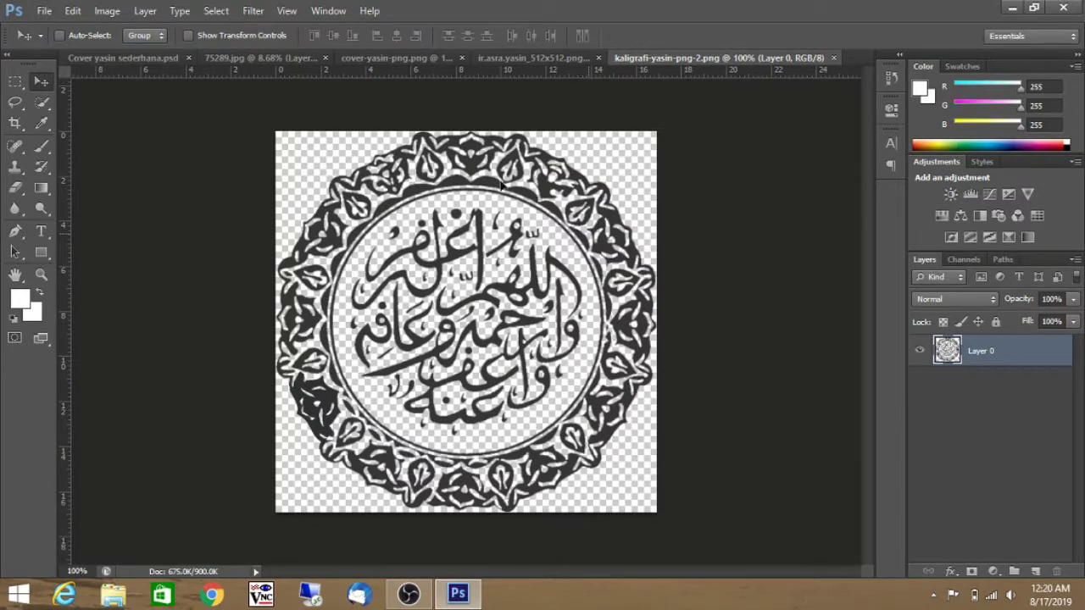
left_click_drag(597, 242, 320, 303)
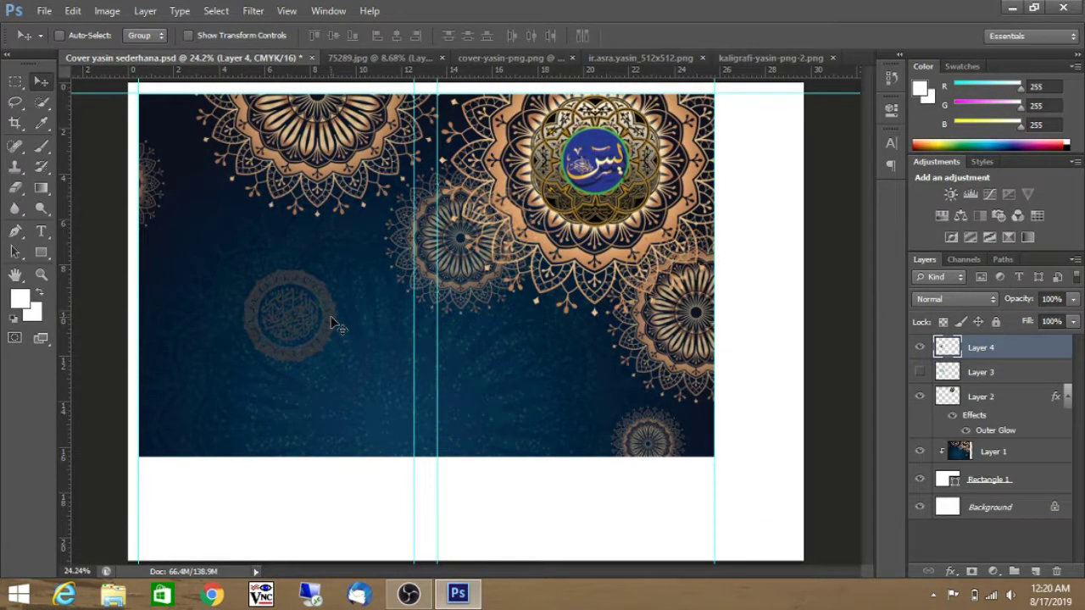
Open the Gradient Overlay settings for the circular calligraphy layer on the back cover.
left_click(147, 12)
mouse_move(301, 96)
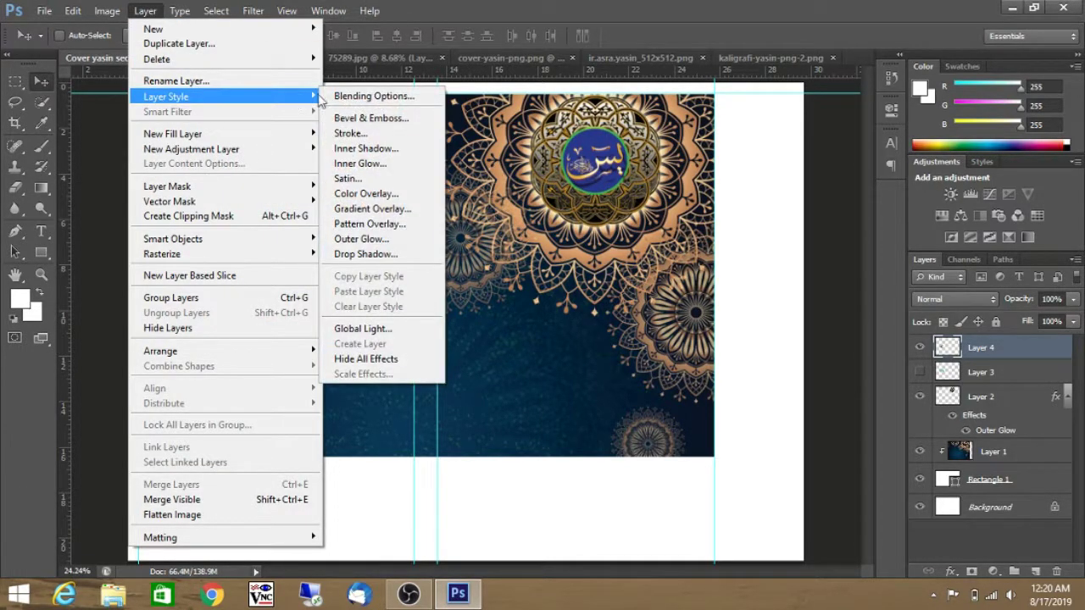
left_click(396, 209)
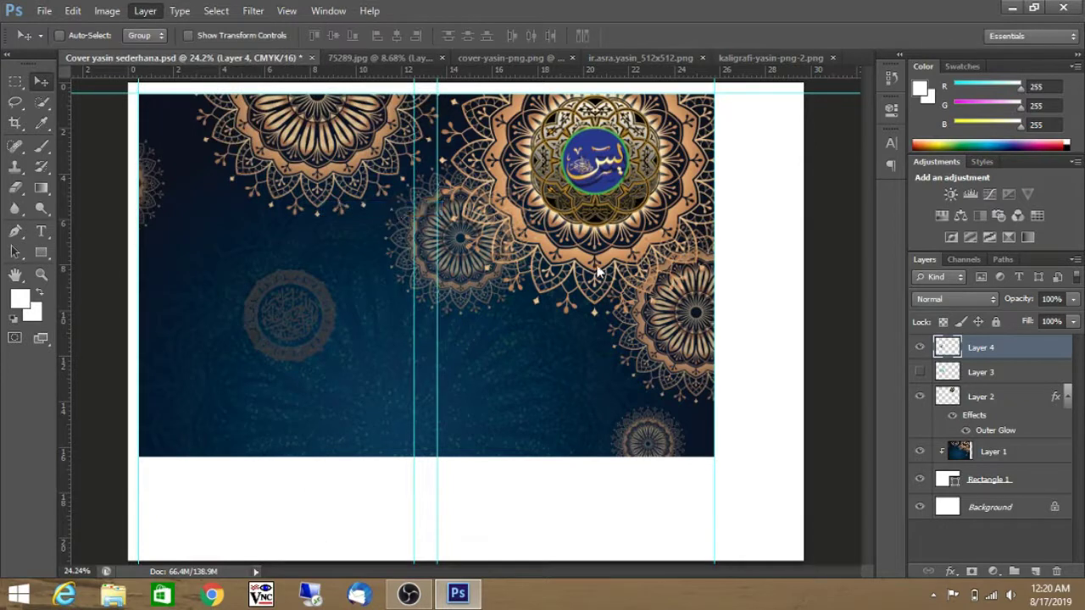